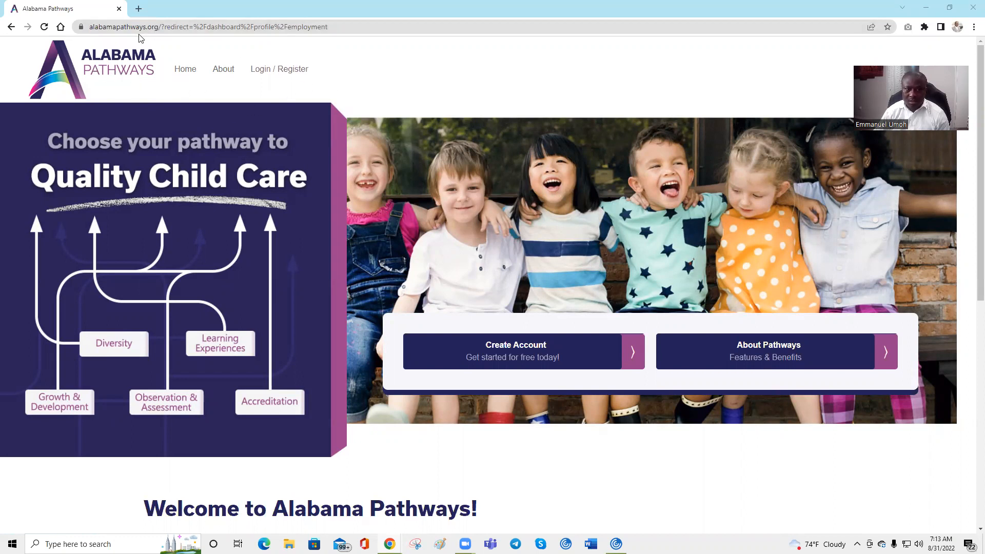
Load the alabamapathways.org home page without the redirect part of the address.
drag(159, 27, 395, 27)
key(BackSpace)
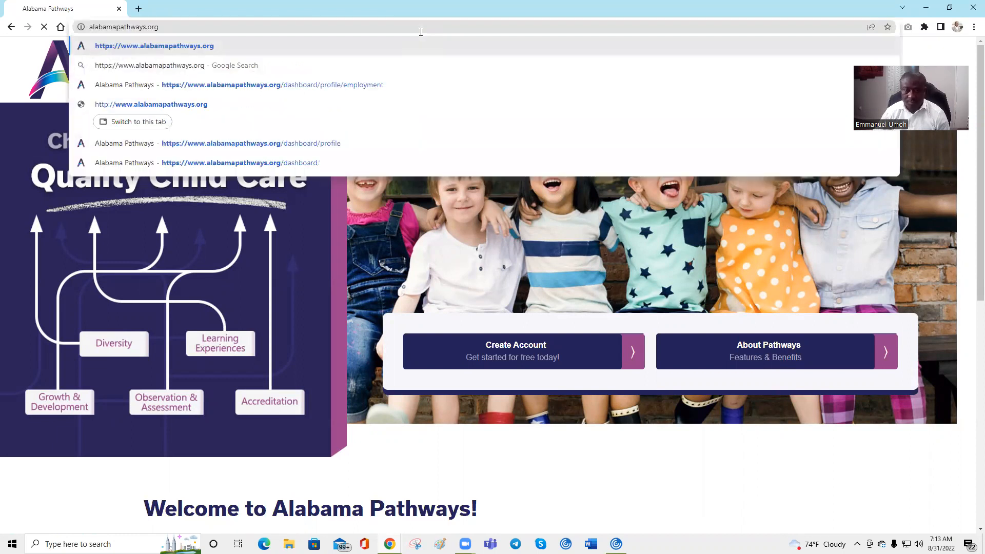
key(Return)
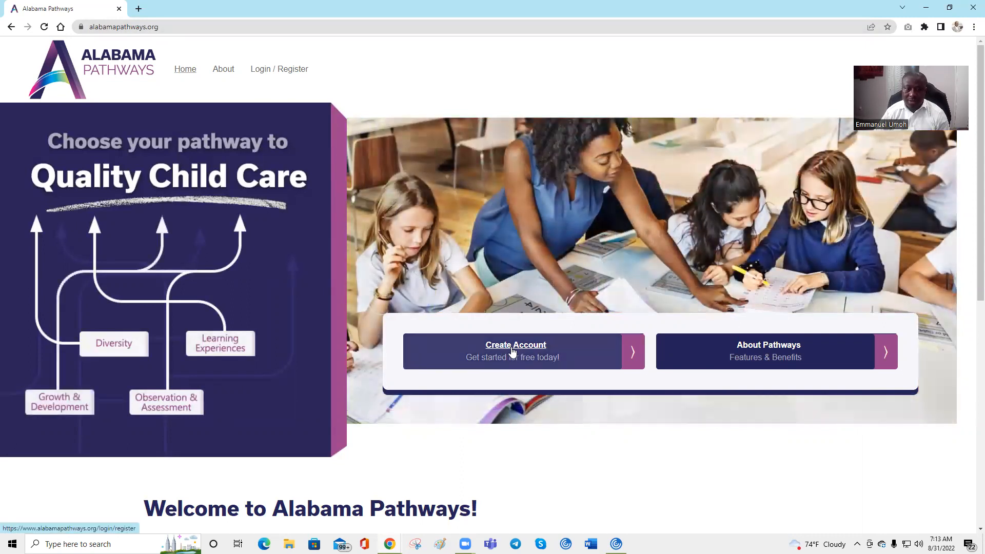
Open the Create Account registration form and review its required fields, password rules and user agreement.
click(512, 350)
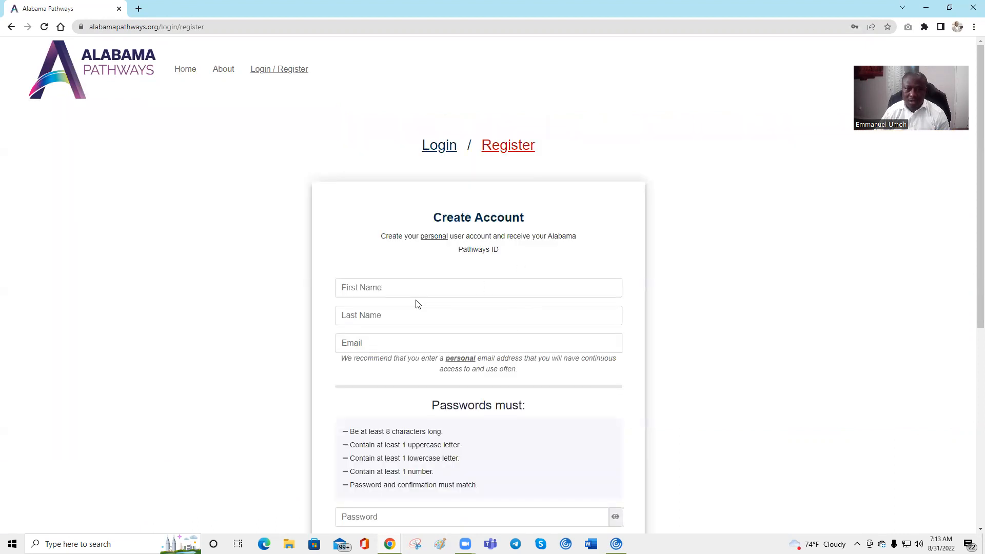
scroll(389, 306, down, 1)
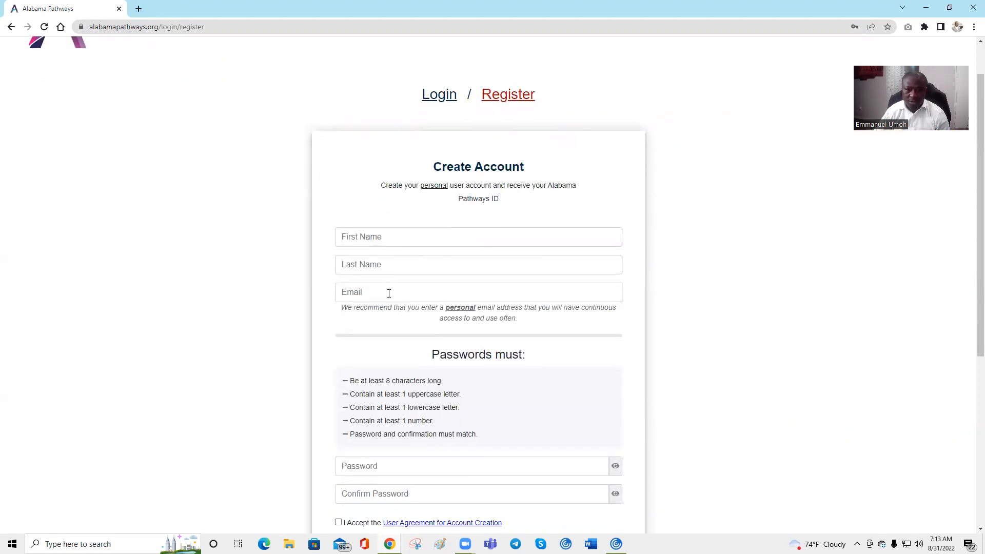
scroll(374, 299, down, 3)
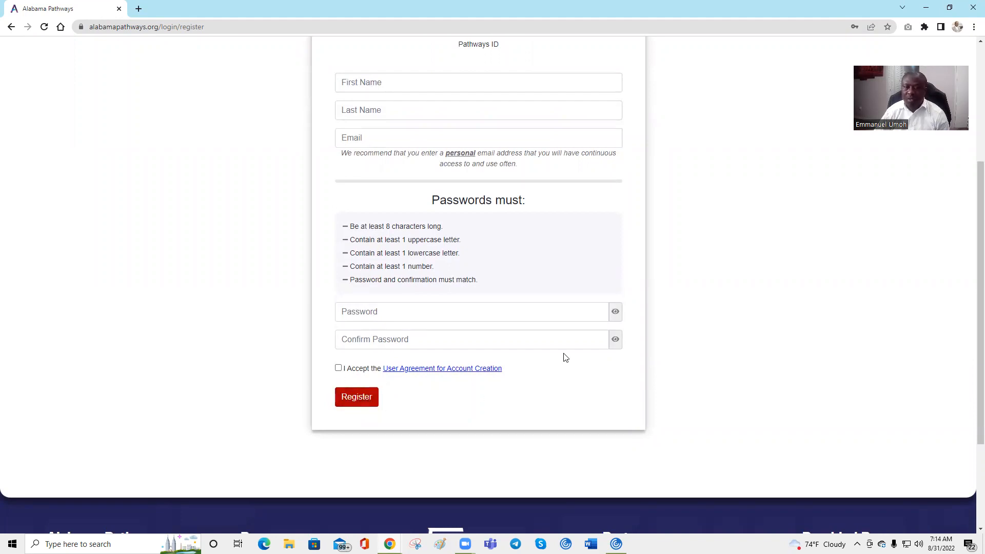
scroll(763, 315, up, 4)
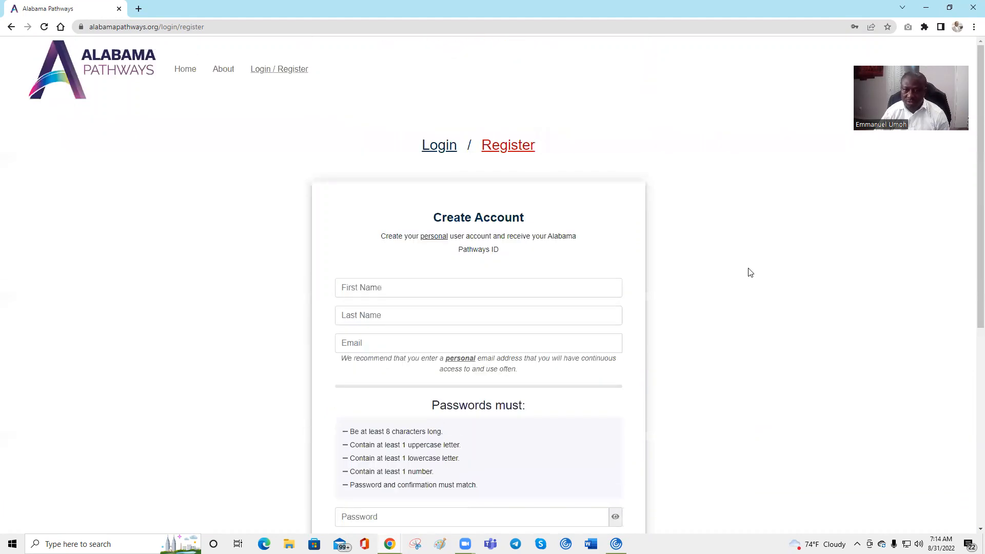
Switch to the login form and sign in with the saved account credentials.
click(440, 146)
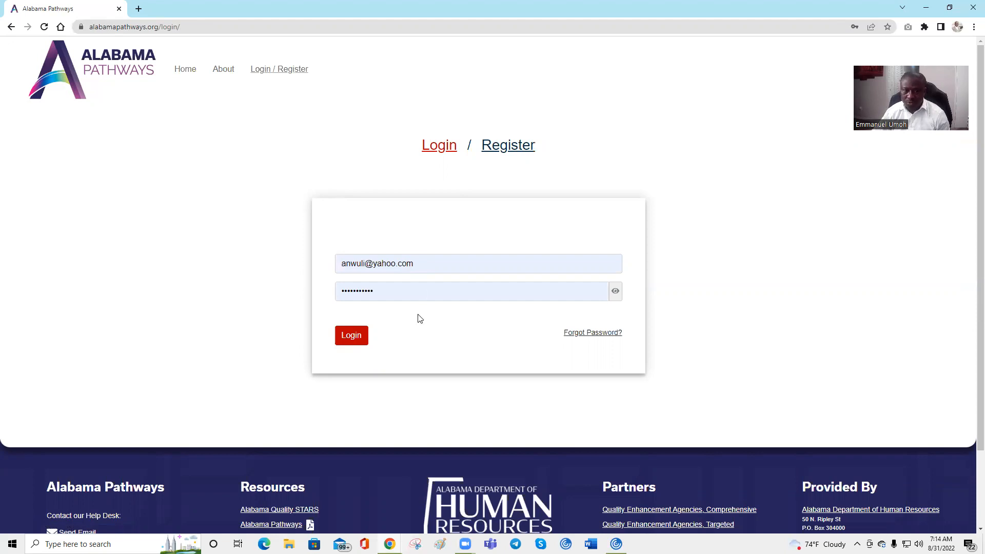
click(357, 336)
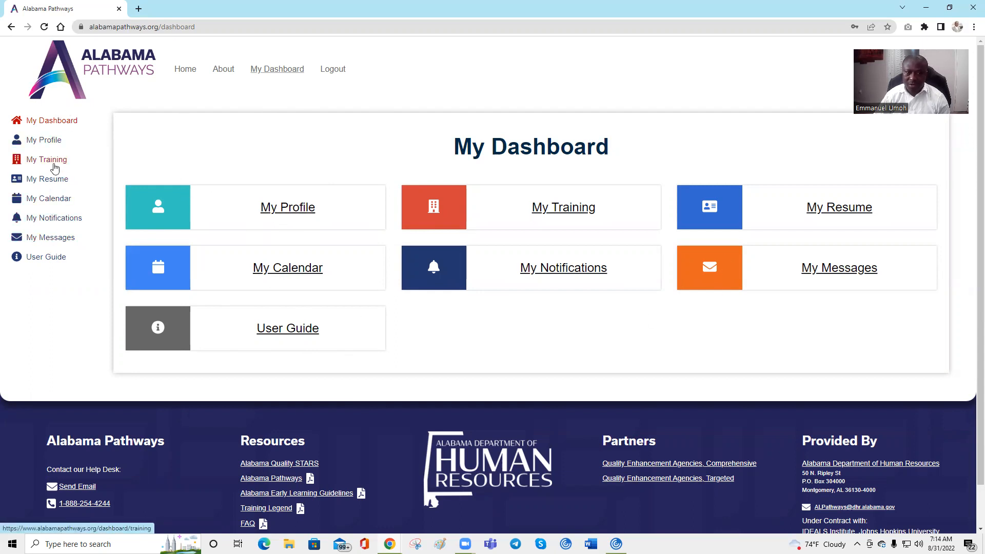
Open My Profile from the dashboard and review the personal information fields down to the preferred language.
click(281, 218)
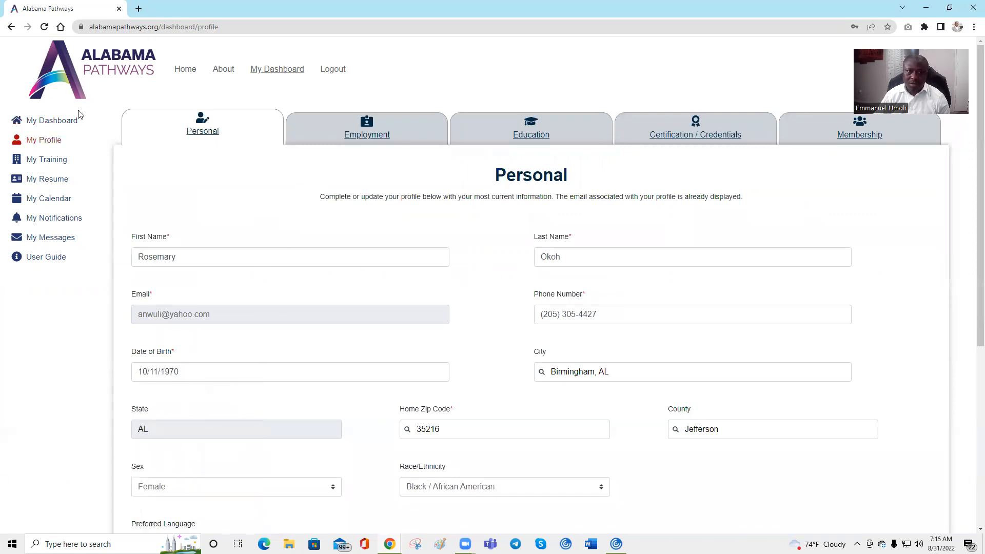
click(68, 123)
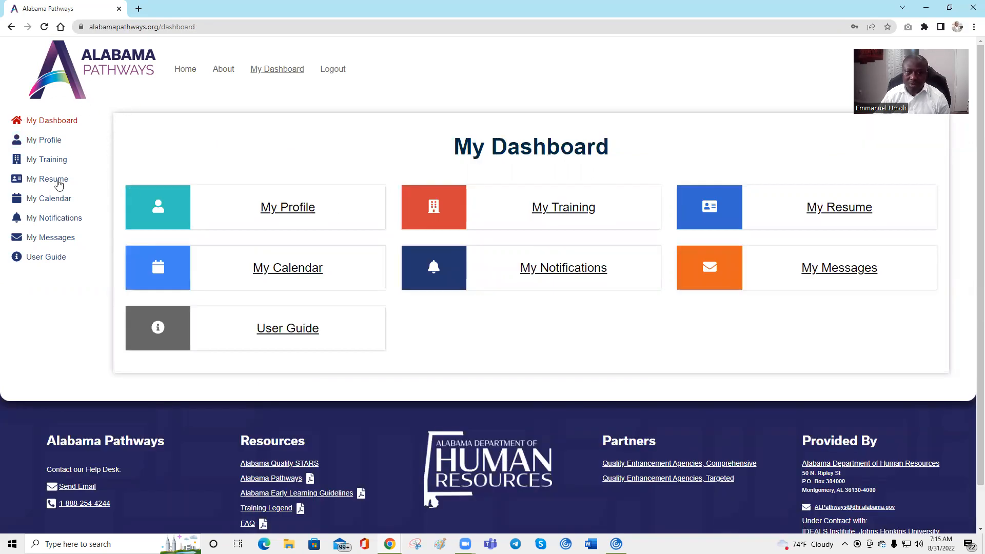
click(44, 144)
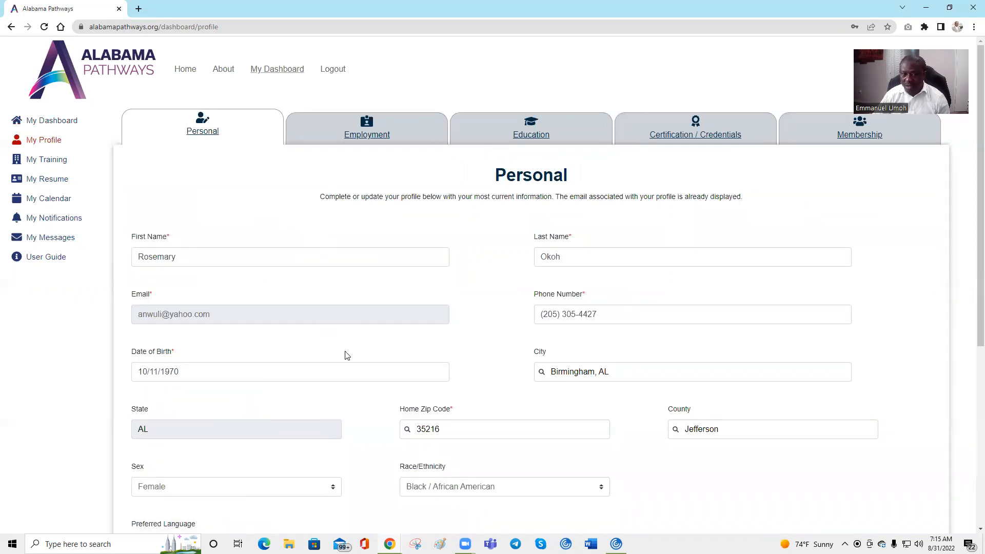
scroll(346, 355, down, 4)
scroll(345, 349, up, 4)
scroll(344, 338, down, 1)
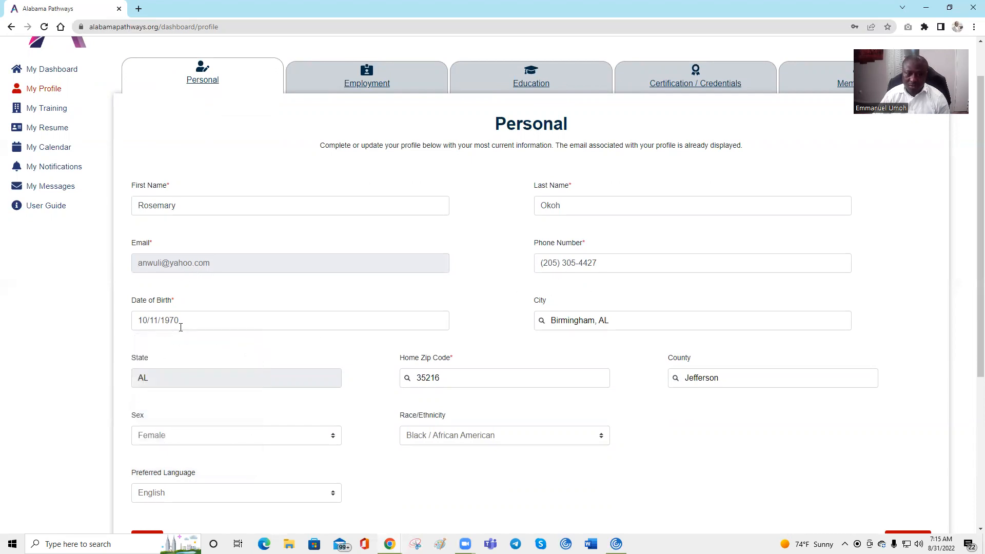
scroll(257, 329, down, 2)
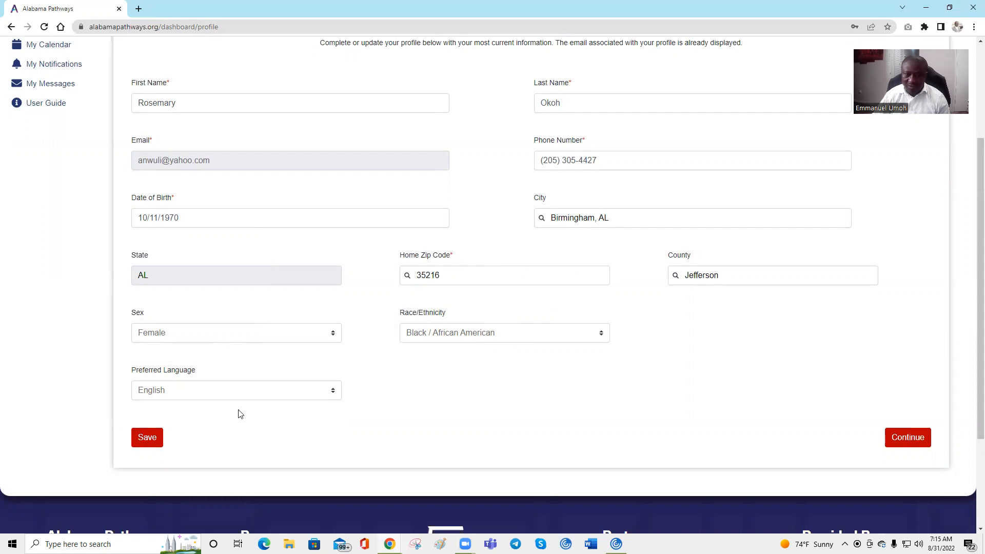
Save the personal profile details and continue to the Employment section.
click(148, 436)
click(906, 442)
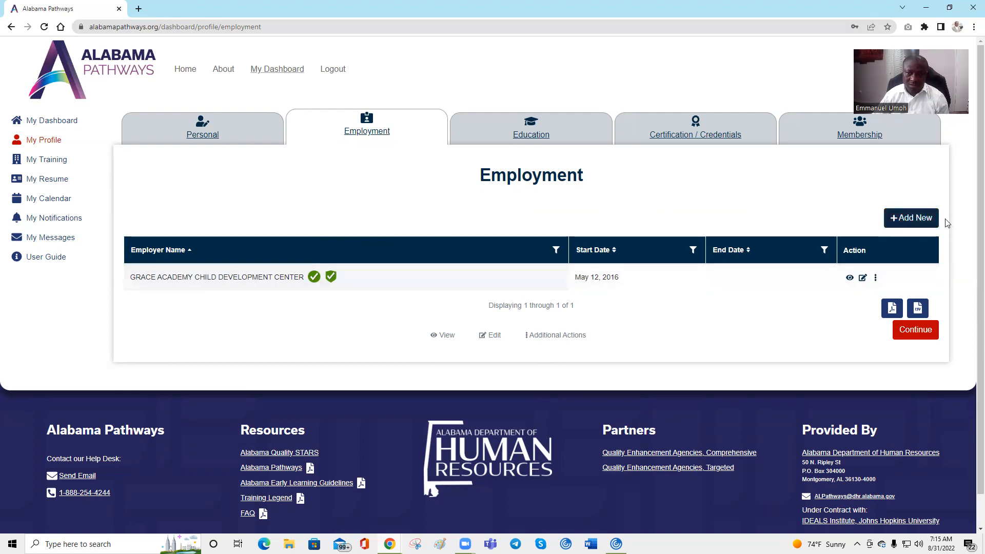
Start a new employment experience with a state-regulated Early Child Care provider that is currently operating.
click(912, 220)
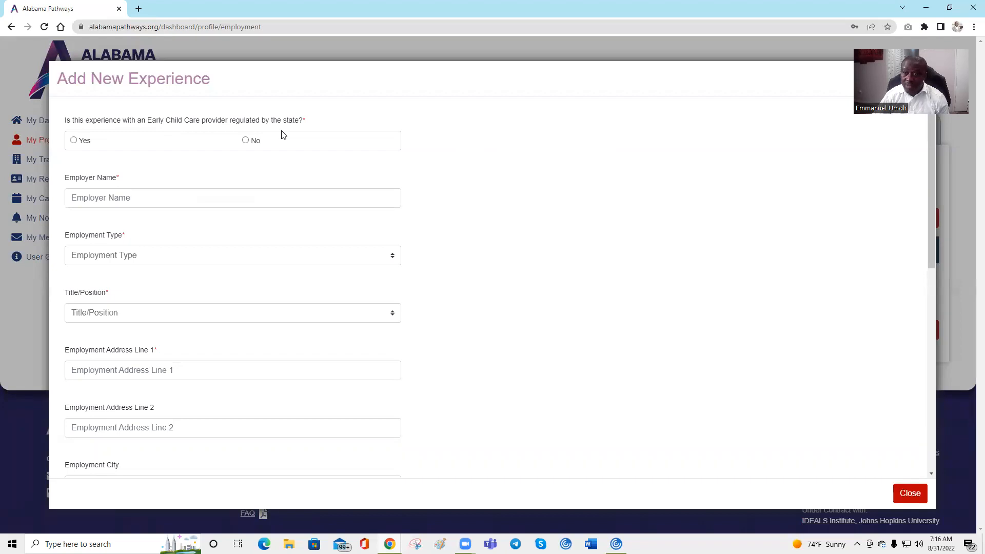
click(74, 140)
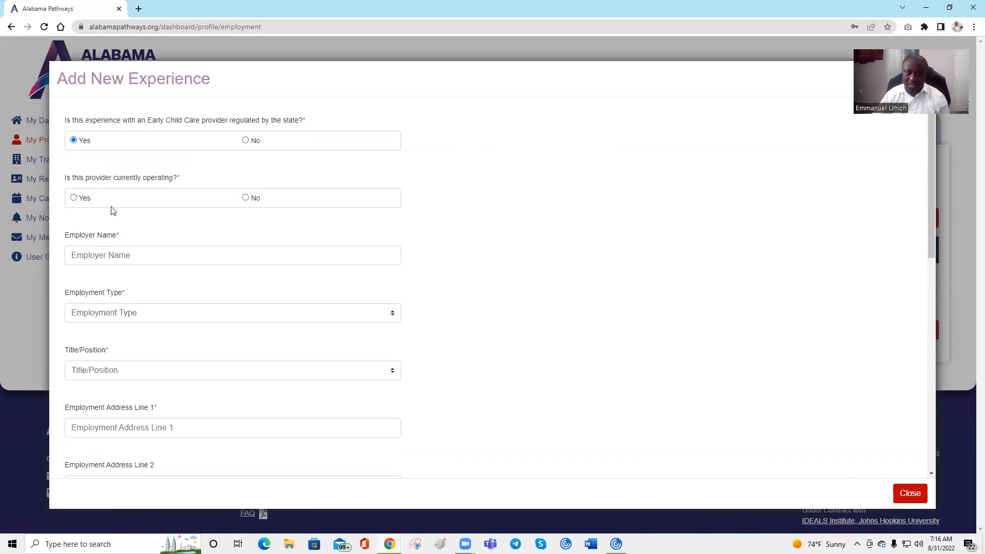
click(74, 199)
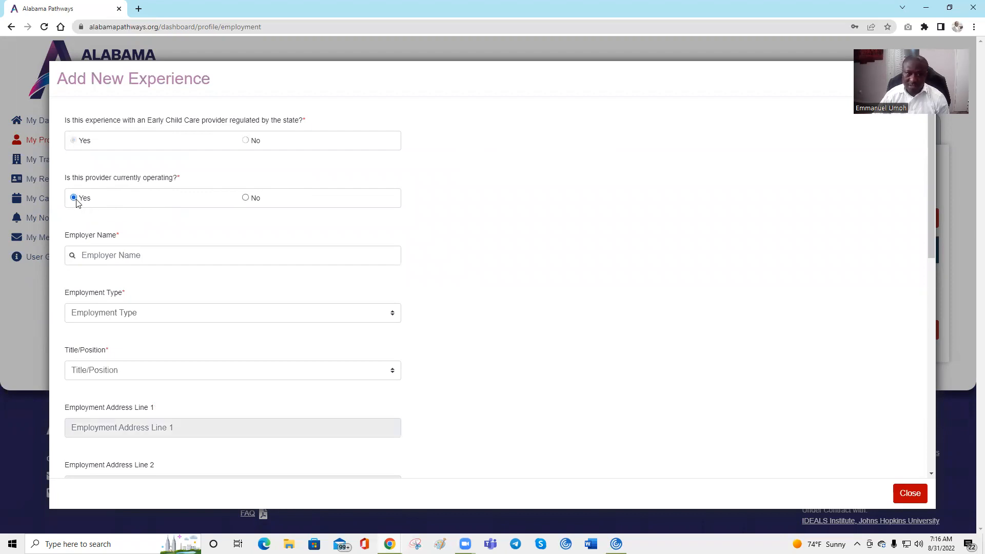
Search employers for "Grac", select GRACE ACADEMY CHILD DEVELOPMENT CENTER and review the employment address fields.
click(126, 256)
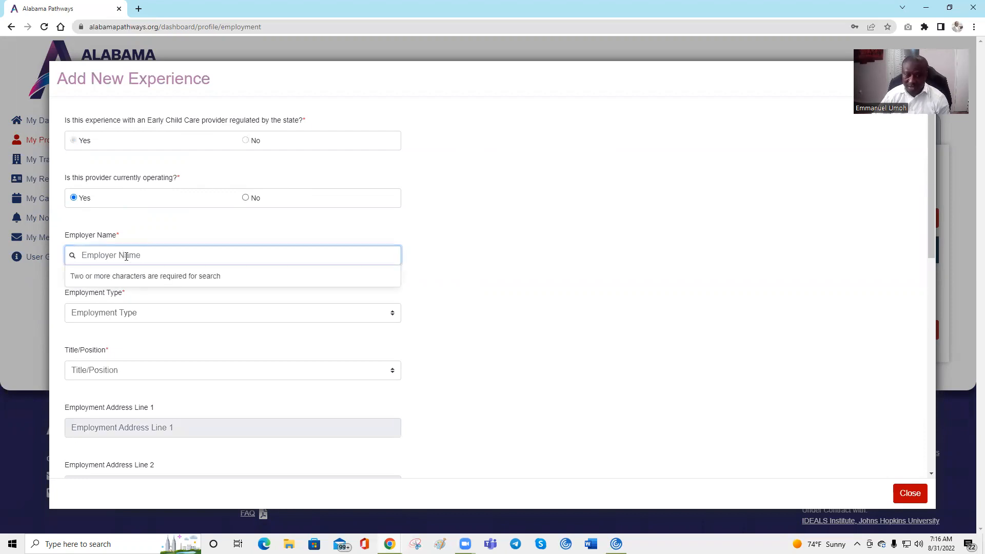
text(Grace)
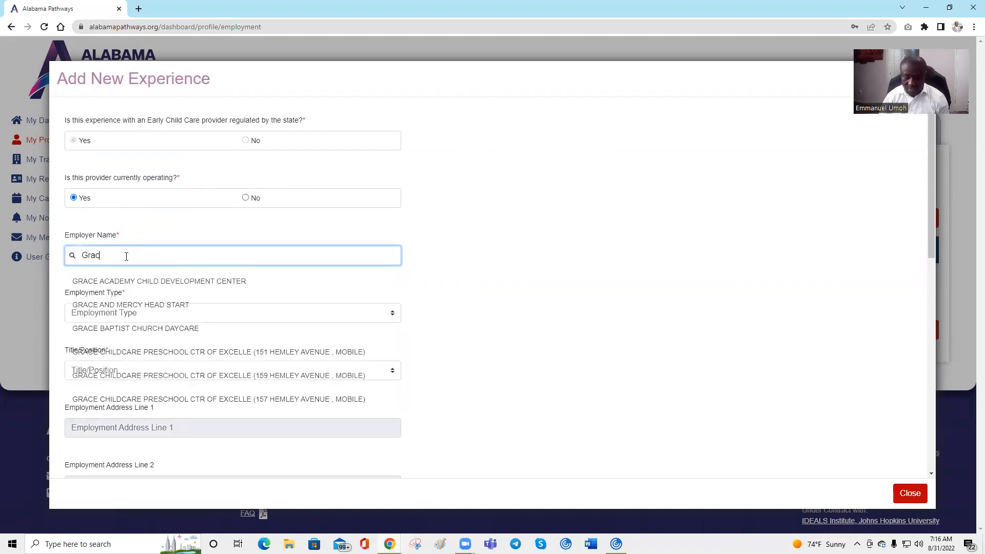
click(147, 286)
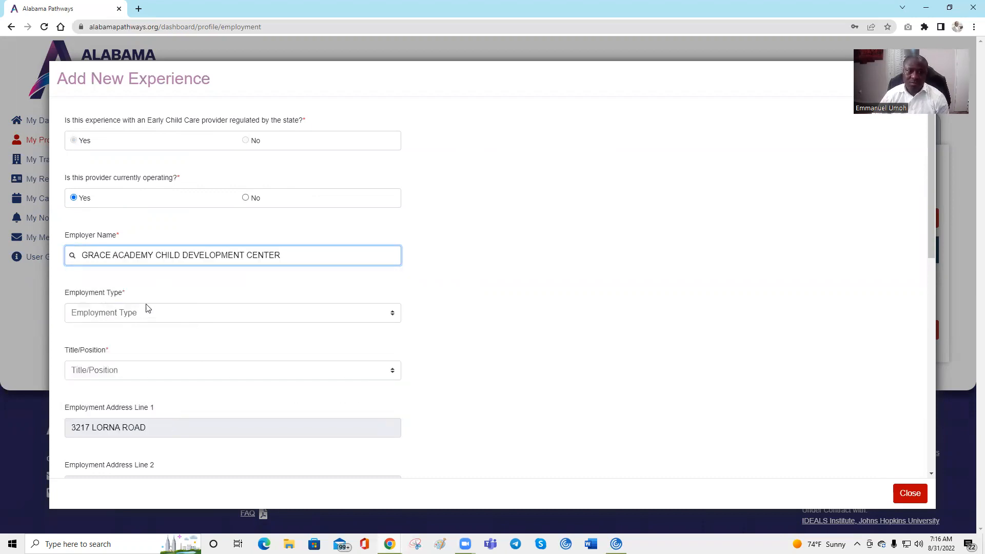
scroll(150, 294, down, 4)
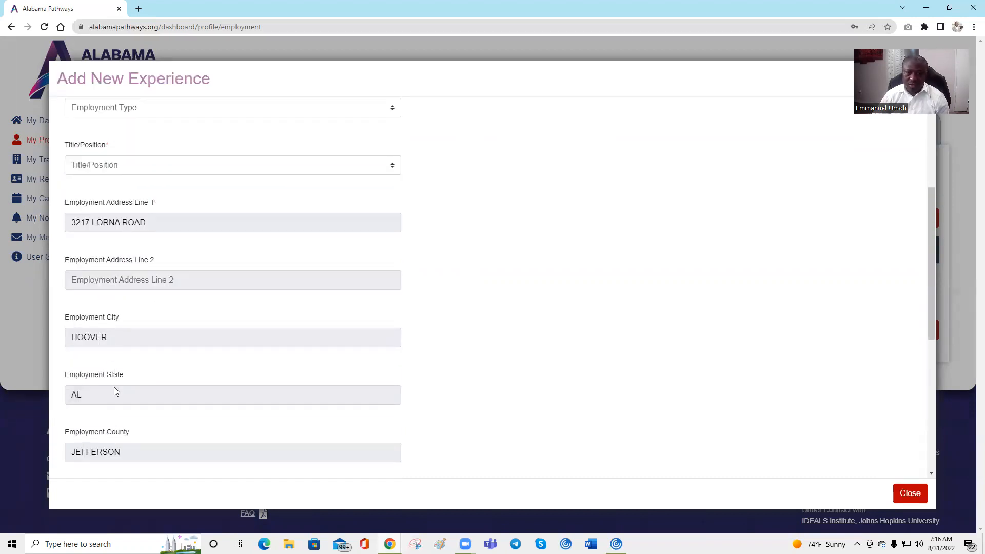
scroll(115, 390, down, 2)
scroll(101, 334, up, 5)
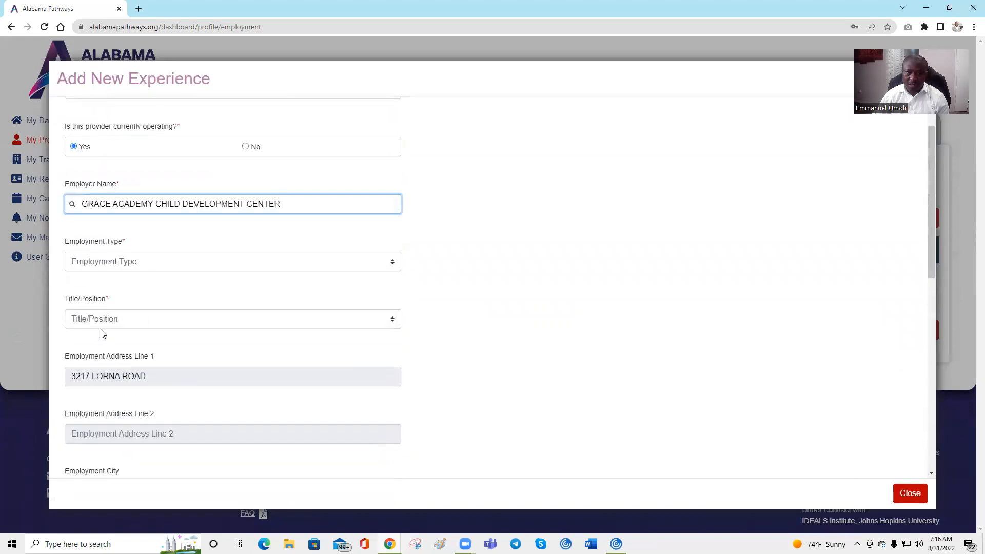
Set the employment type to Full Time and the title/position to Teacher.
click(137, 263)
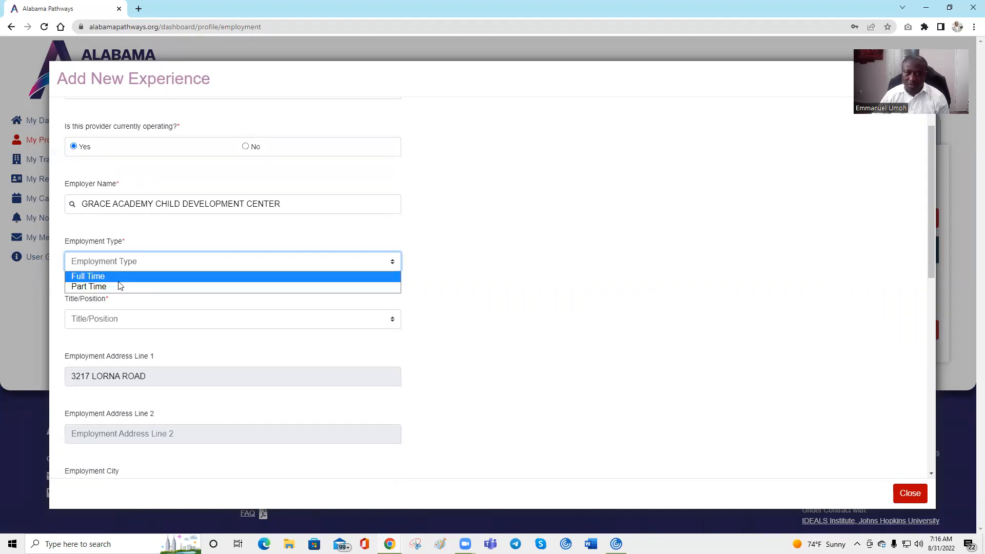
click(120, 280)
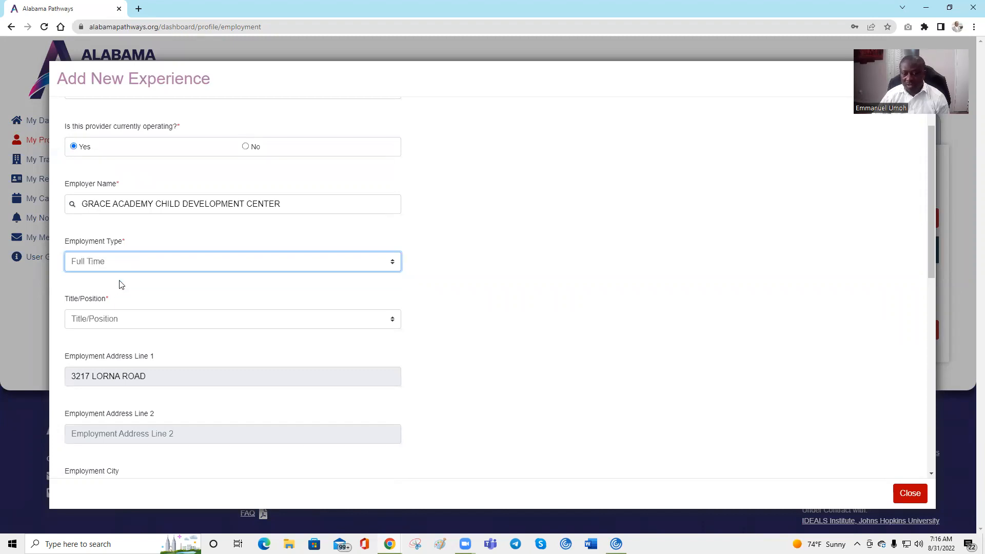
click(143, 322)
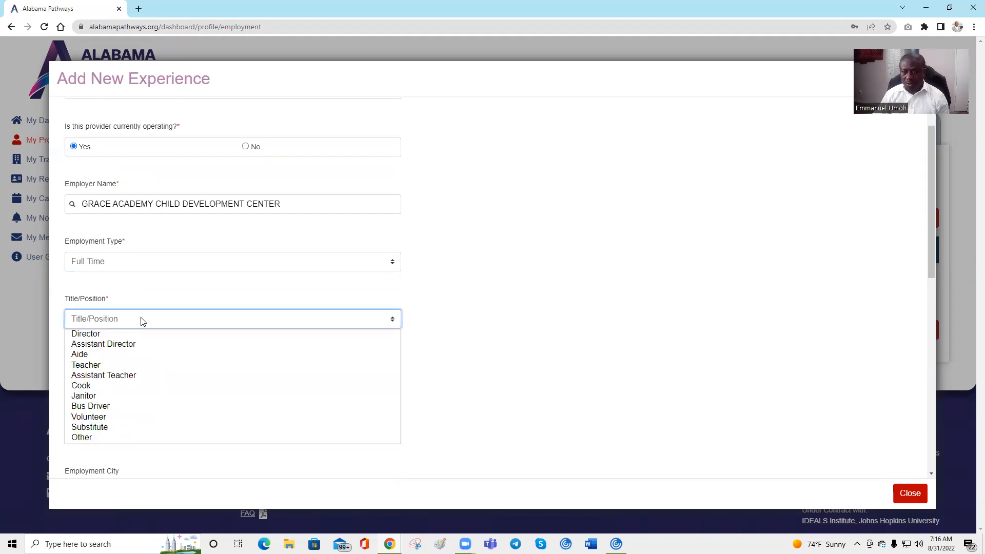
click(128, 367)
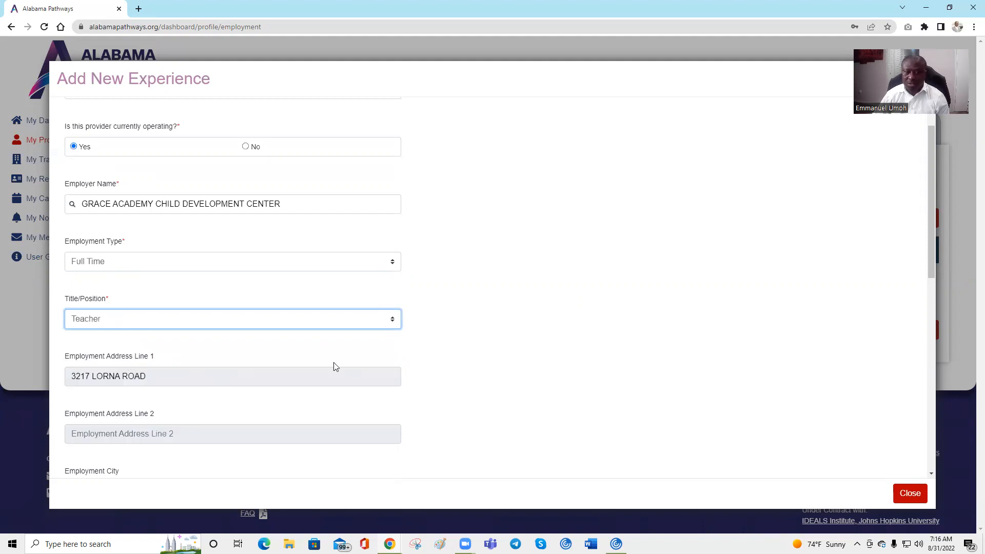
Answer Yes to currently working in this role, being the primary educator, and having responsibilities for transporting children.
scroll(332, 359, down, 5)
scroll(153, 282, down, 4)
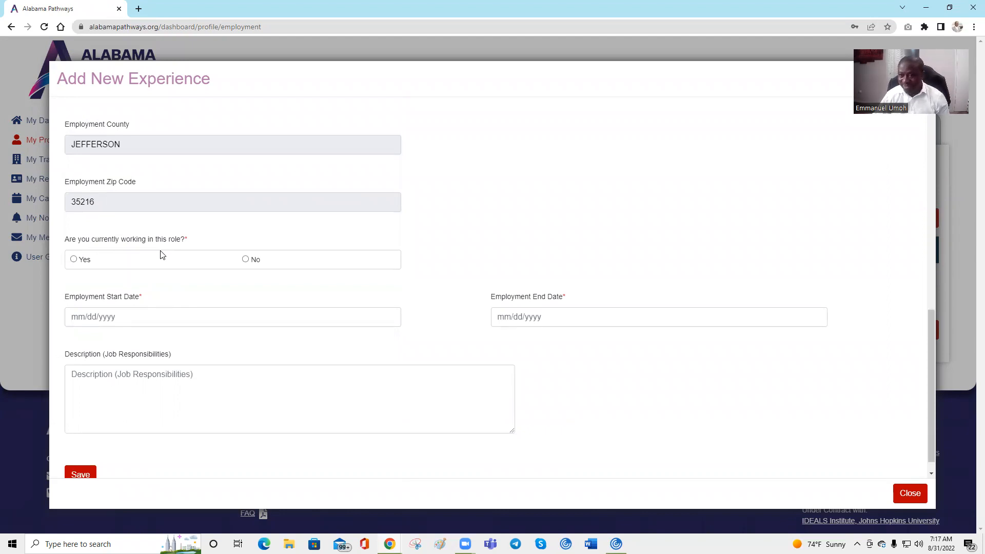
click(73, 259)
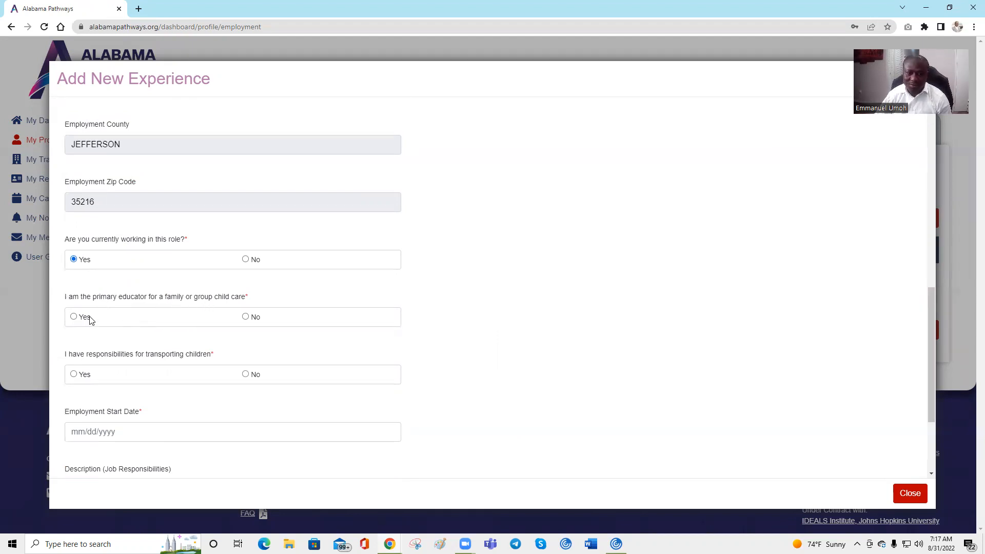
click(74, 317)
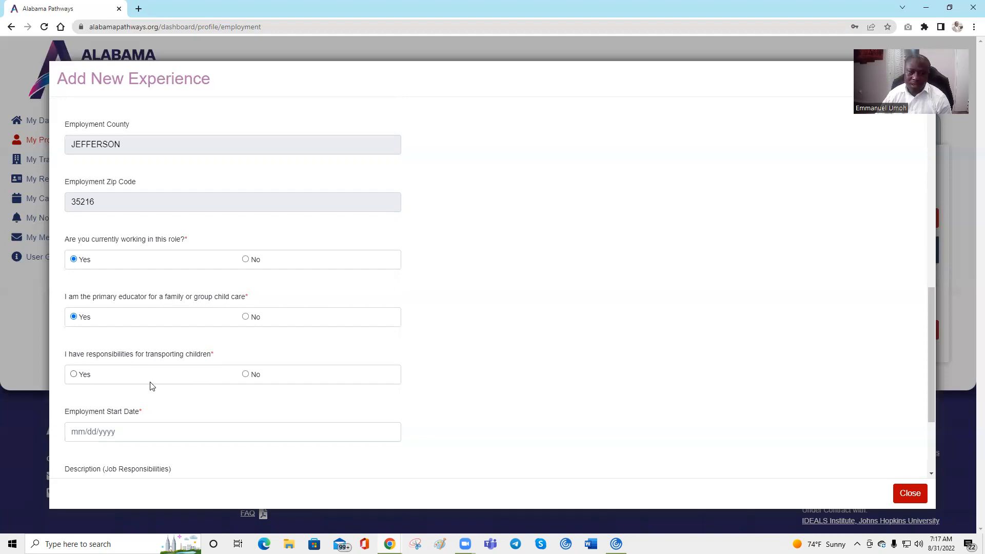
click(73, 374)
click(245, 374)
click(74, 374)
Look over the employment start date and job description fields, and close the new experience form without saving.
scroll(154, 369, down, 2)
click(96, 333)
click(340, 218)
click(125, 333)
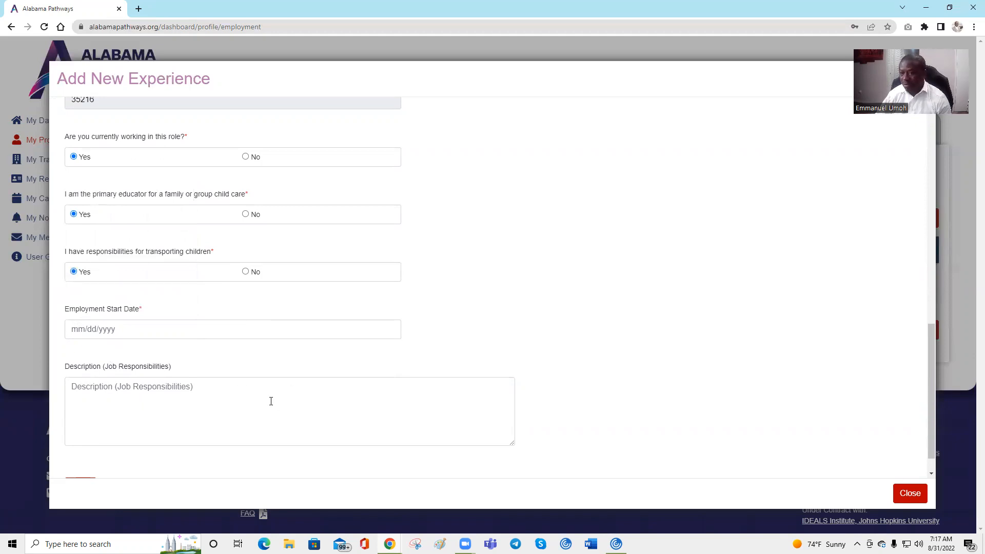
scroll(286, 359, down, 2)
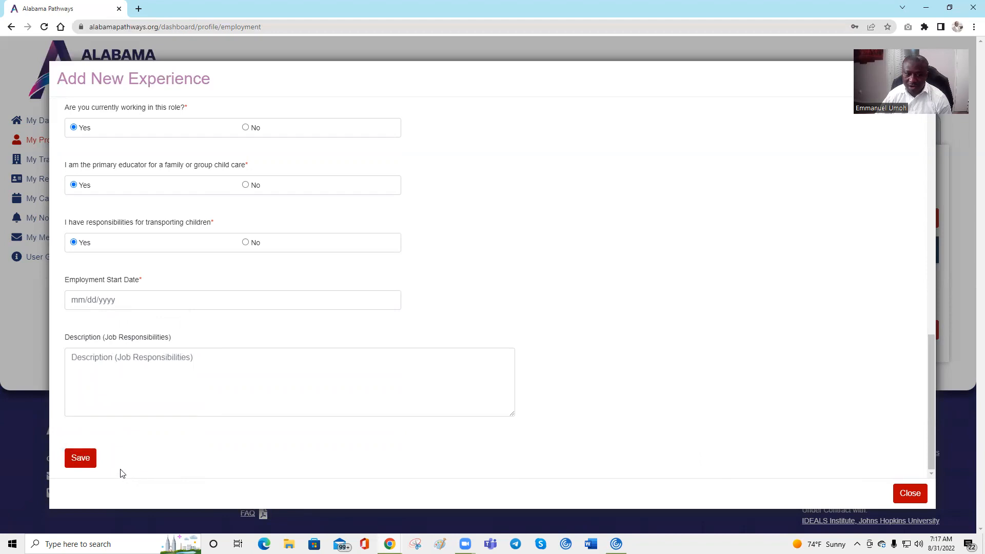
click(918, 498)
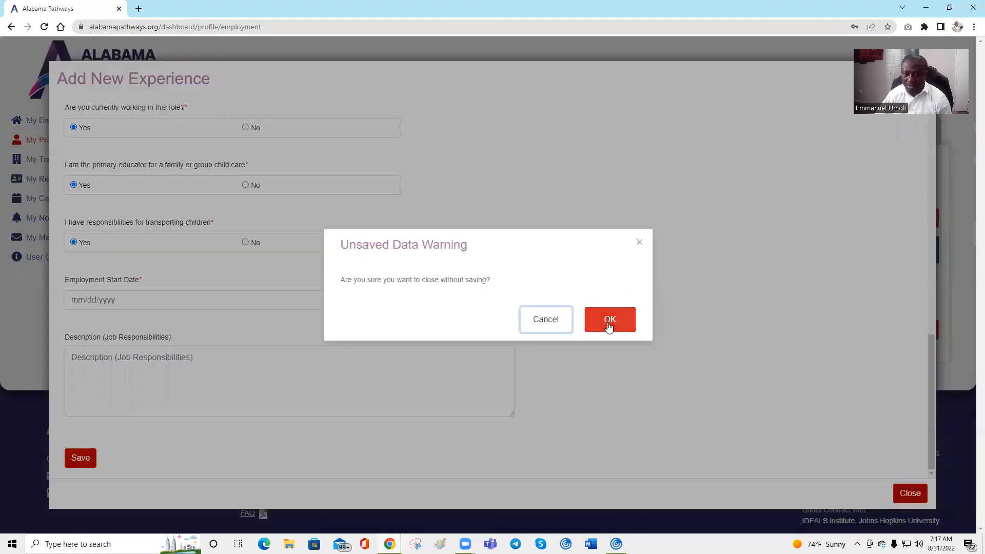
click(608, 322)
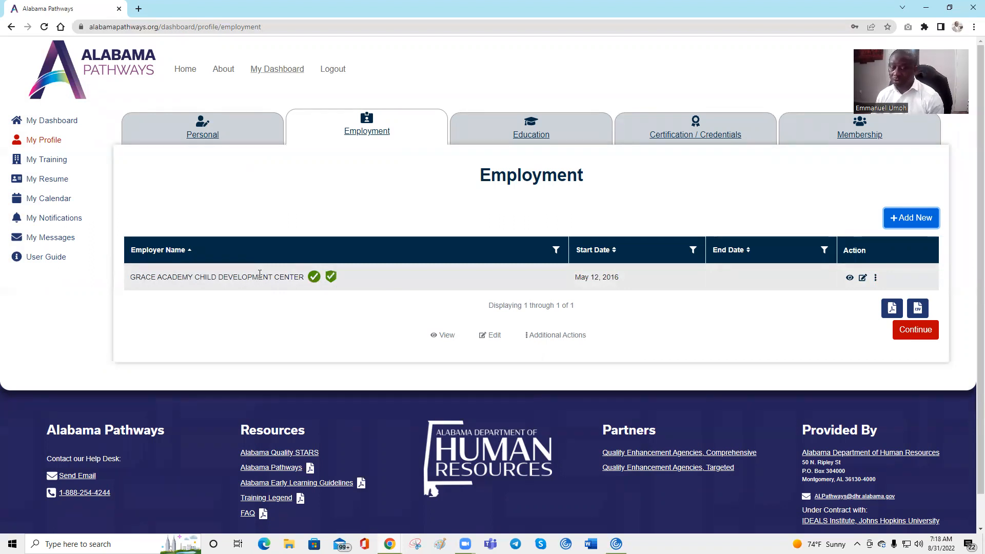
Open Organizational Roles for the GRACE ACADEMY CHILD DEVELOPMENT CENTER employment record.
click(875, 279)
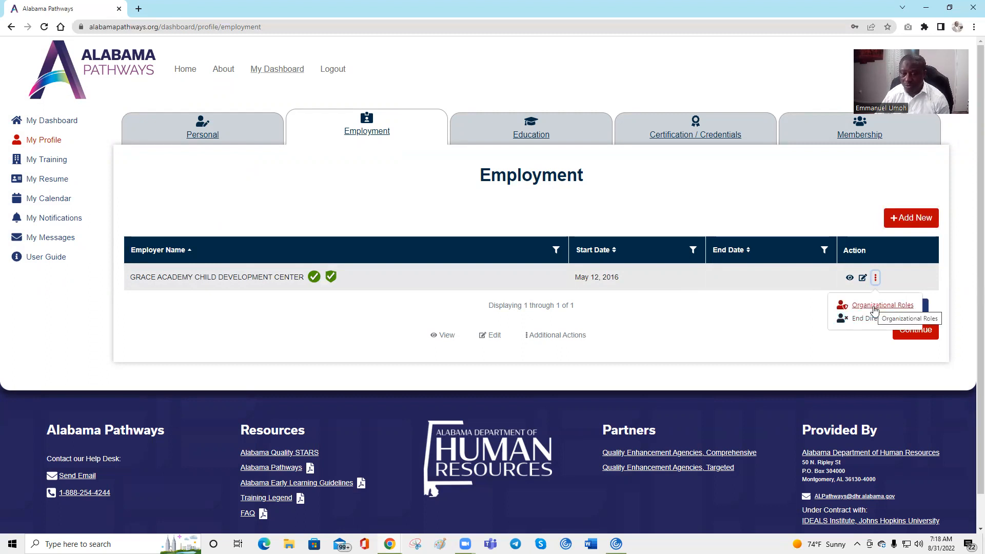
click(874, 306)
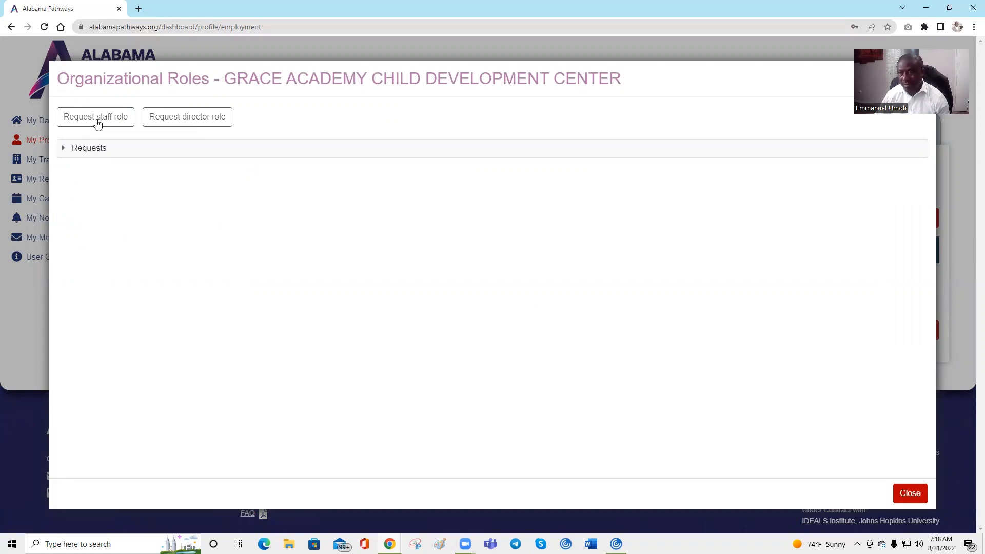
Close the organizational roles window and check the verification marks beside the GRACE ACADEMY CHILD DEVELOPMENT CENTER employment record.
click(898, 494)
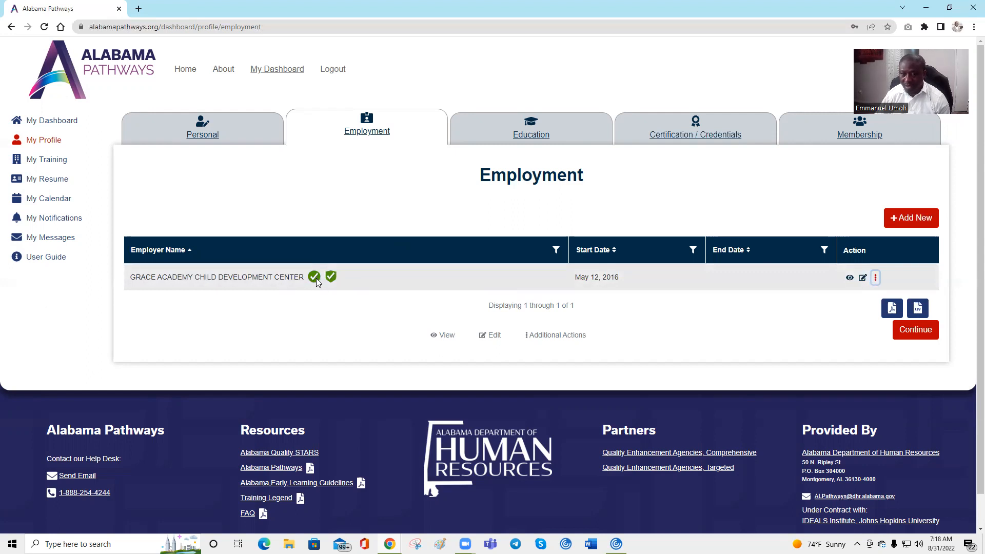
mouse_move(319, 277)
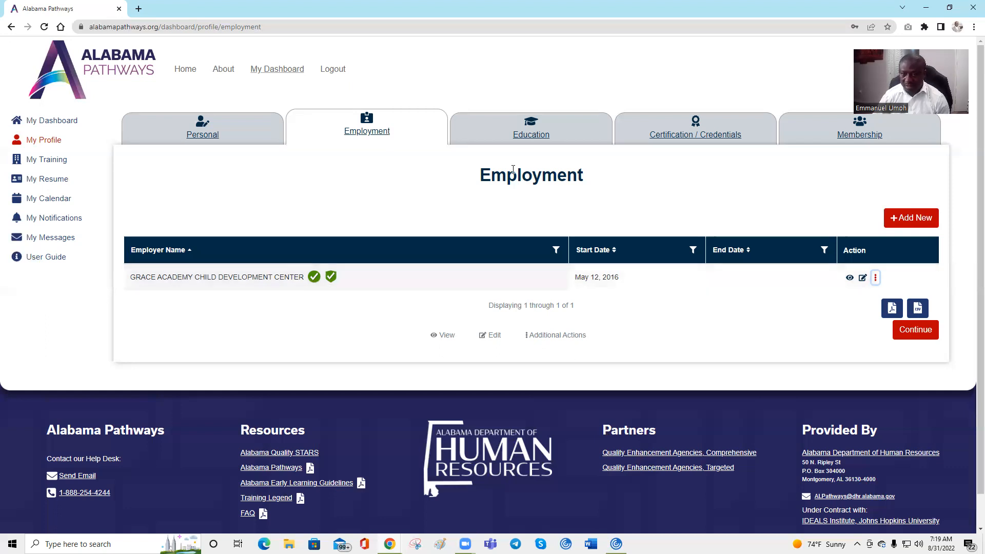
Open a new entry in the Education section and review the available levels of education without choosing one.
click(549, 137)
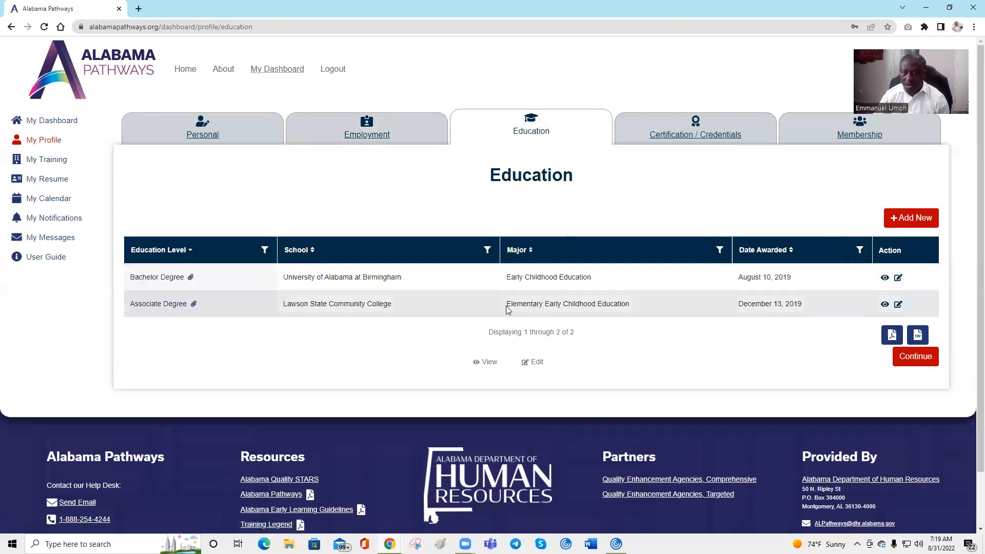
click(914, 219)
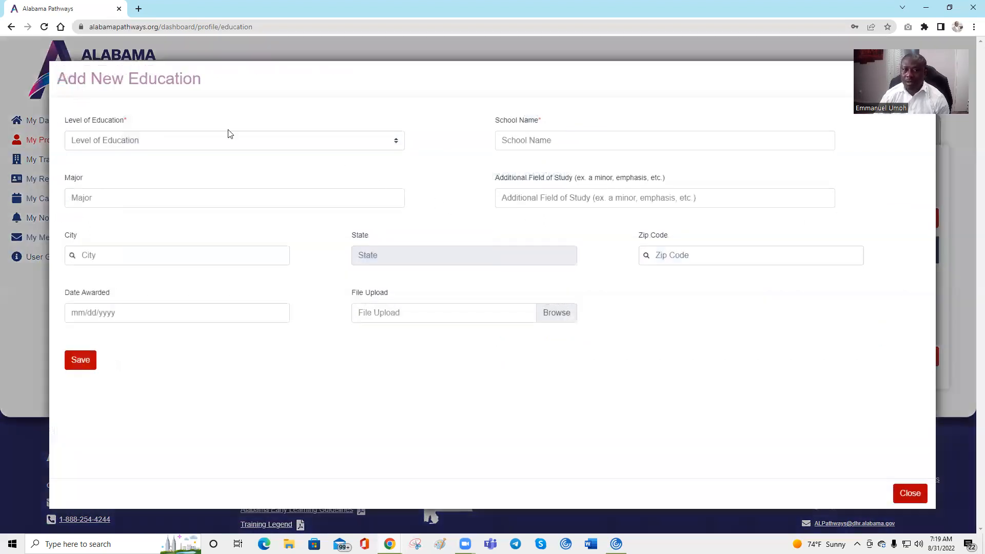
click(213, 138)
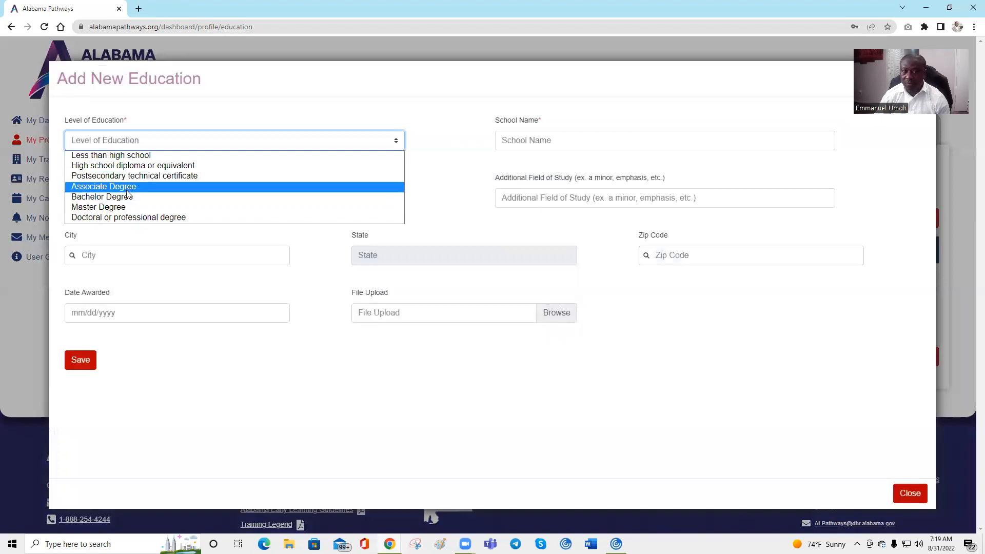
click(430, 396)
Look over the school name, major and date awarded fields of the new education form, leaving them blank.
click(554, 134)
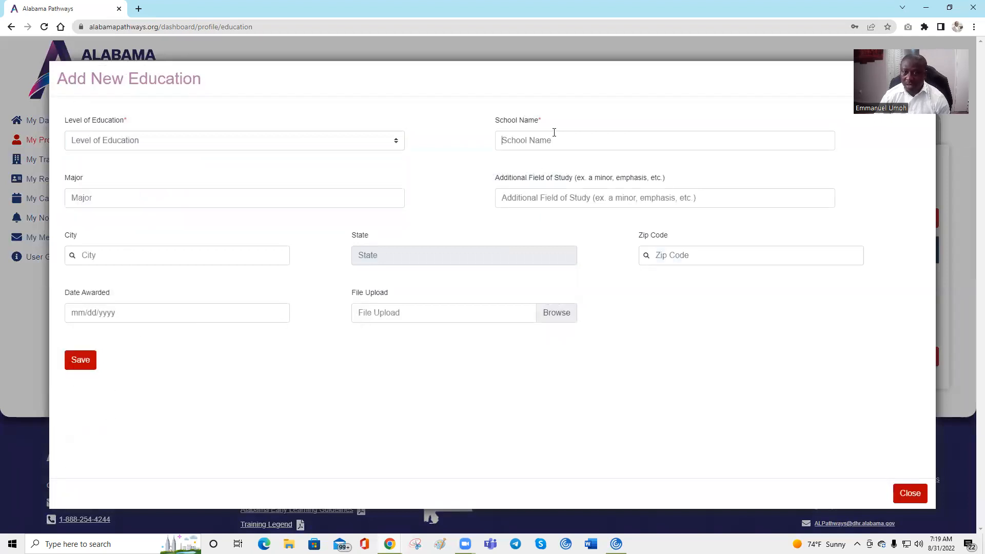
text(Un)
key(BackSpace)
click(161, 200)
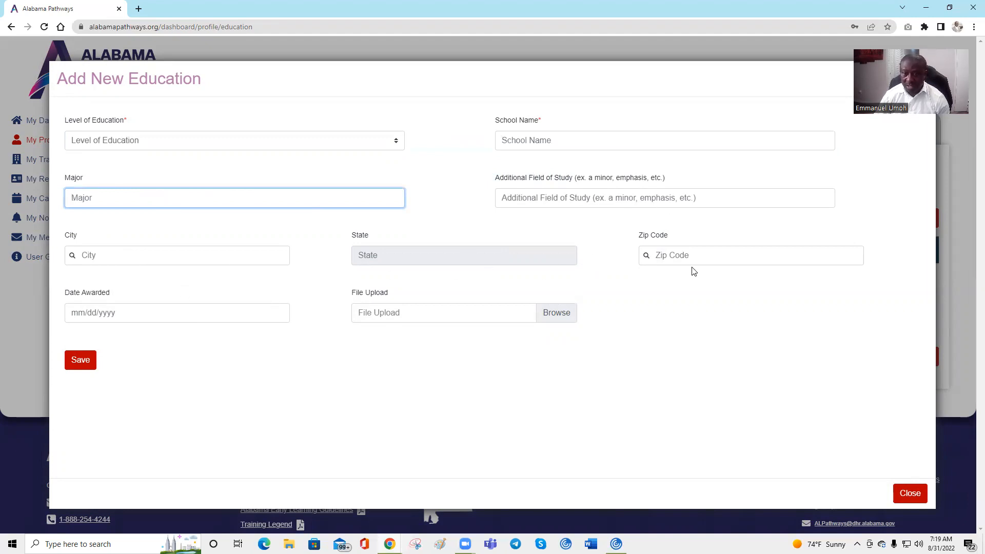
click(133, 310)
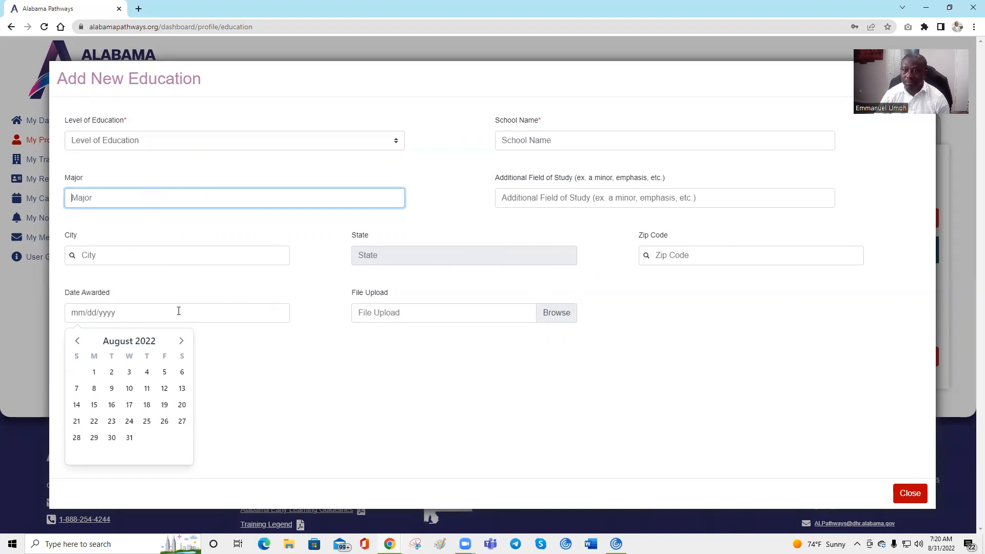
Upload the Declarations Page PDF to the new education entry, and close the form without saving.
click(419, 316)
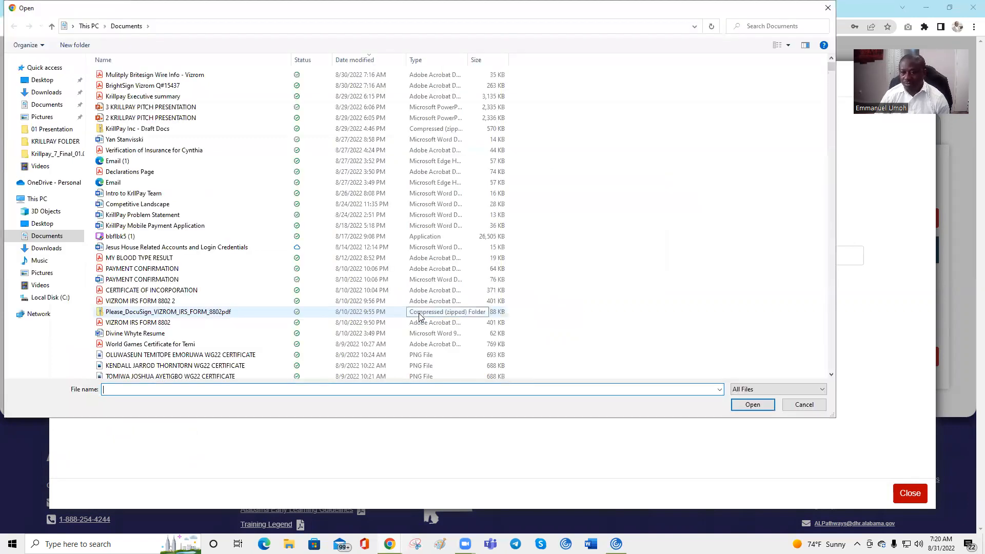
click(804, 404)
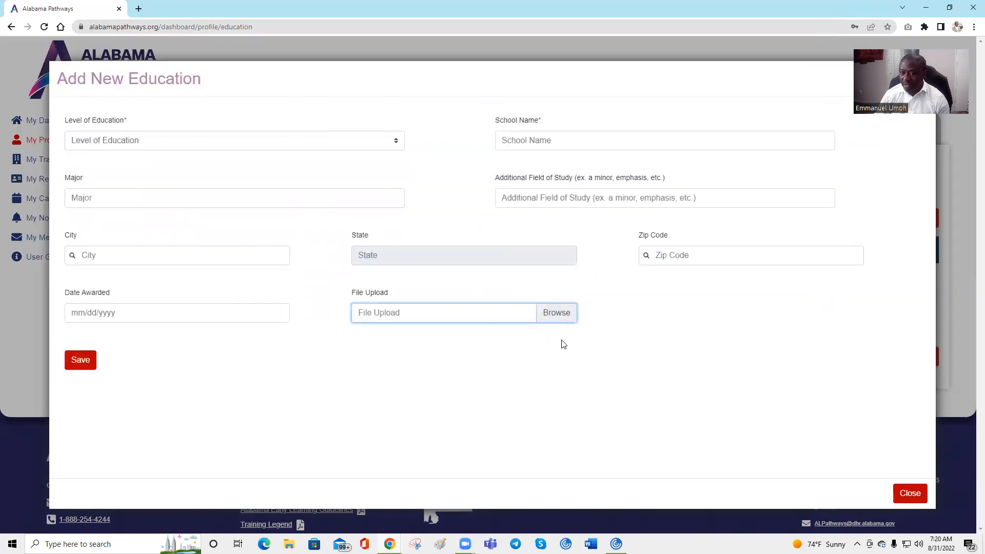
click(423, 317)
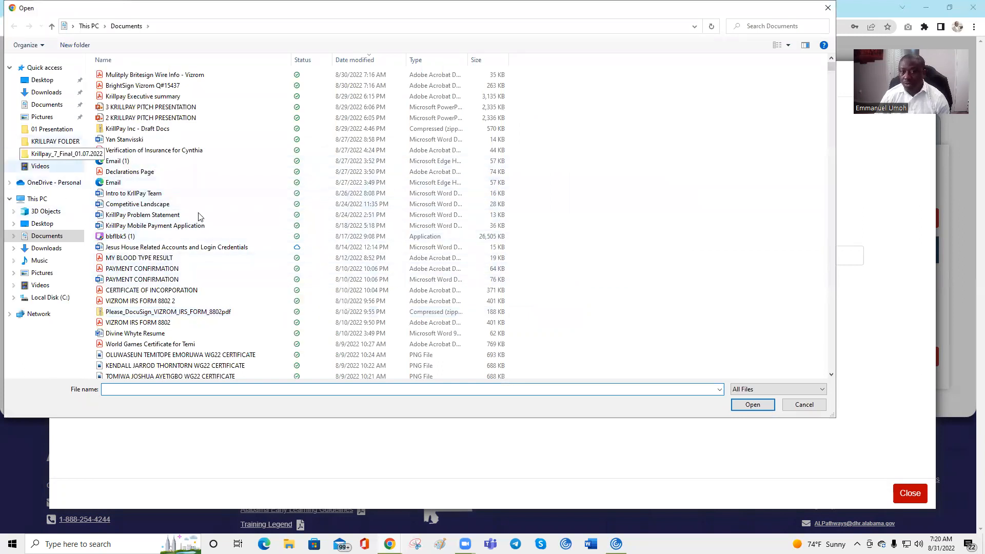
click(129, 174)
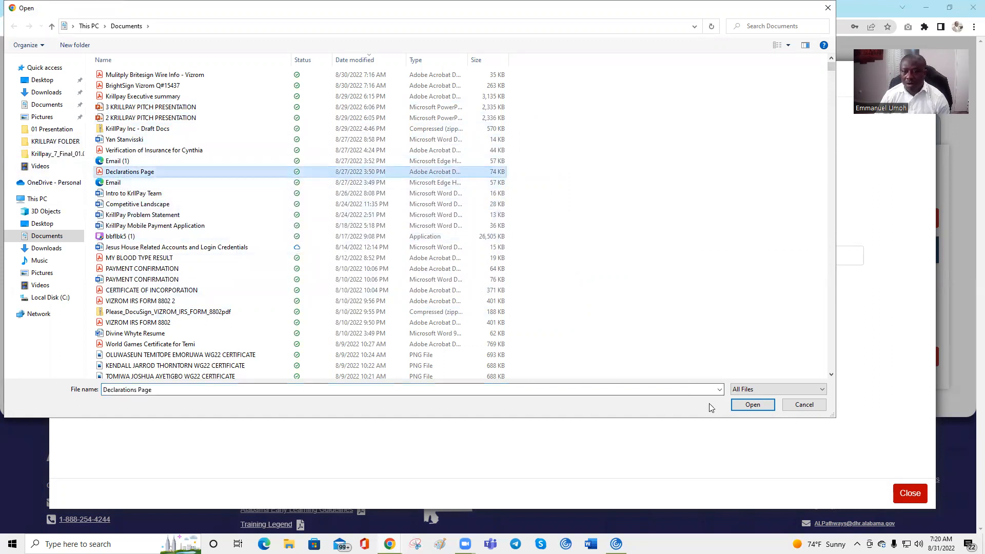
click(751, 404)
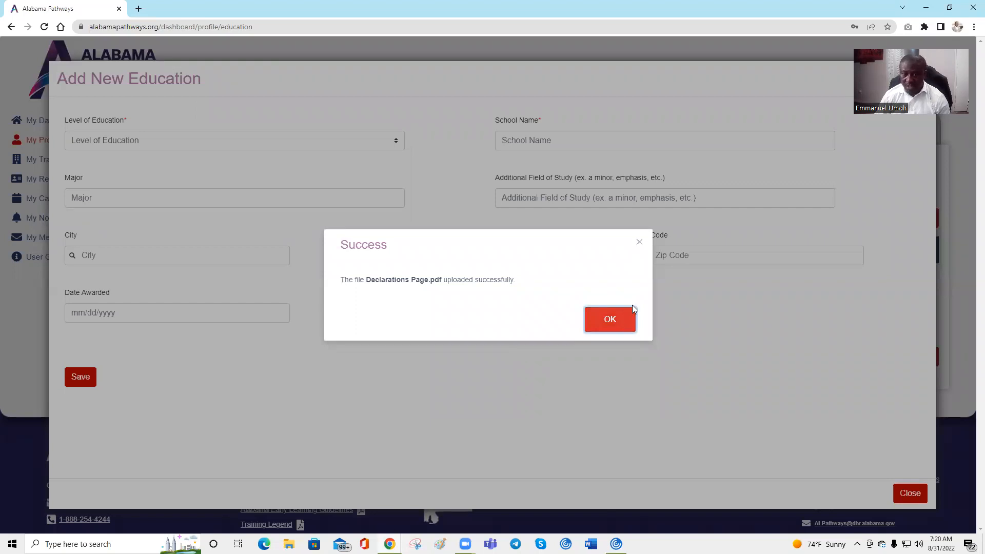
click(630, 319)
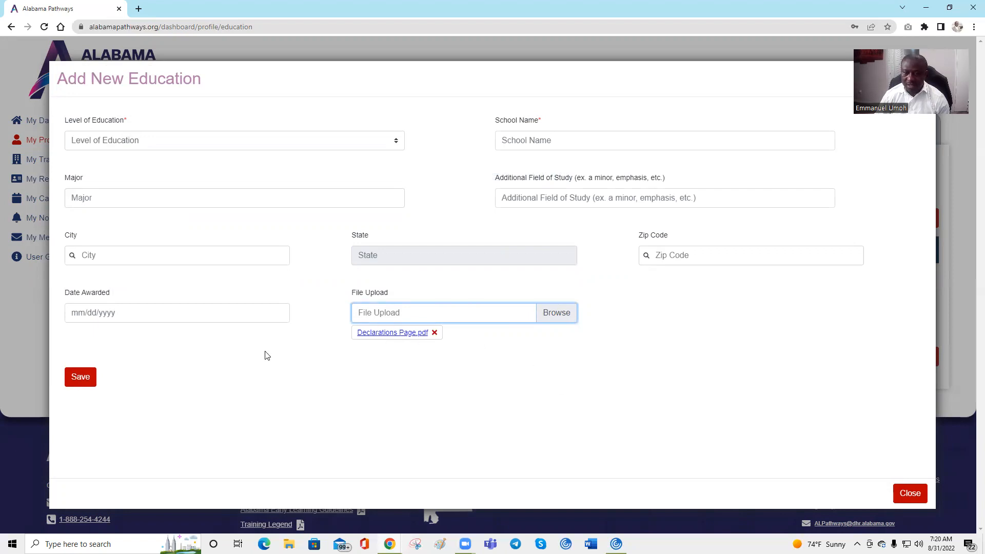
click(910, 494)
click(608, 321)
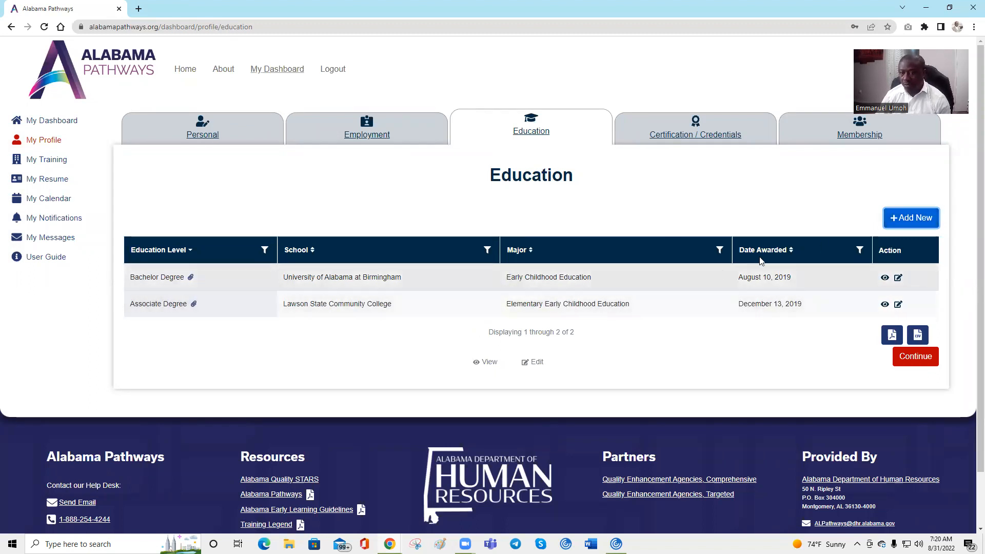
Open the Certification / Credentials section and review the type options without choosing one.
click(713, 143)
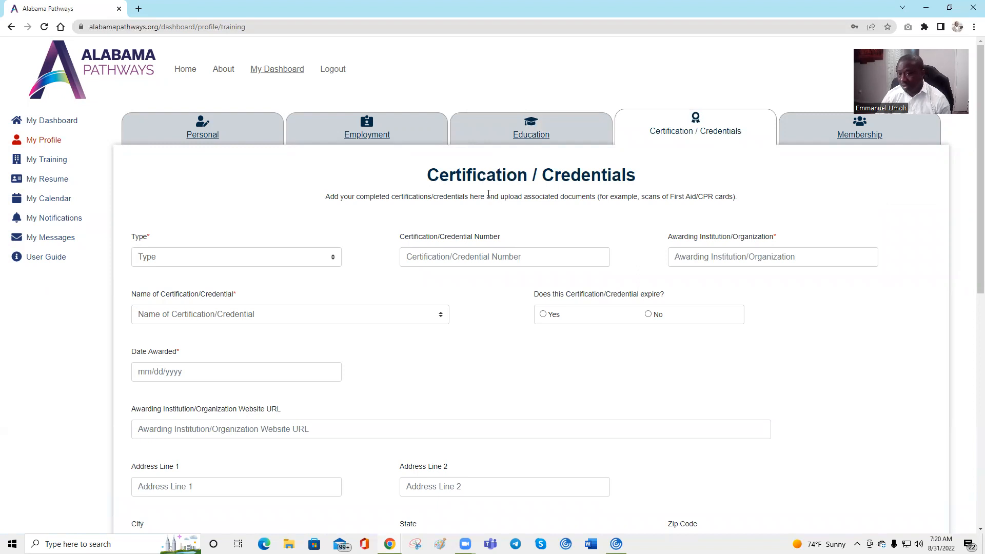
click(216, 261)
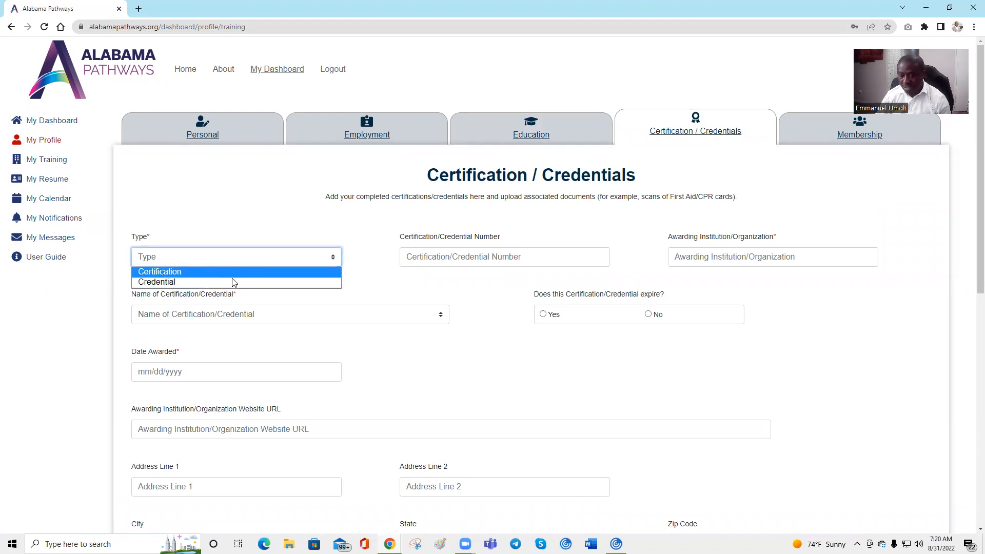
click(378, 285)
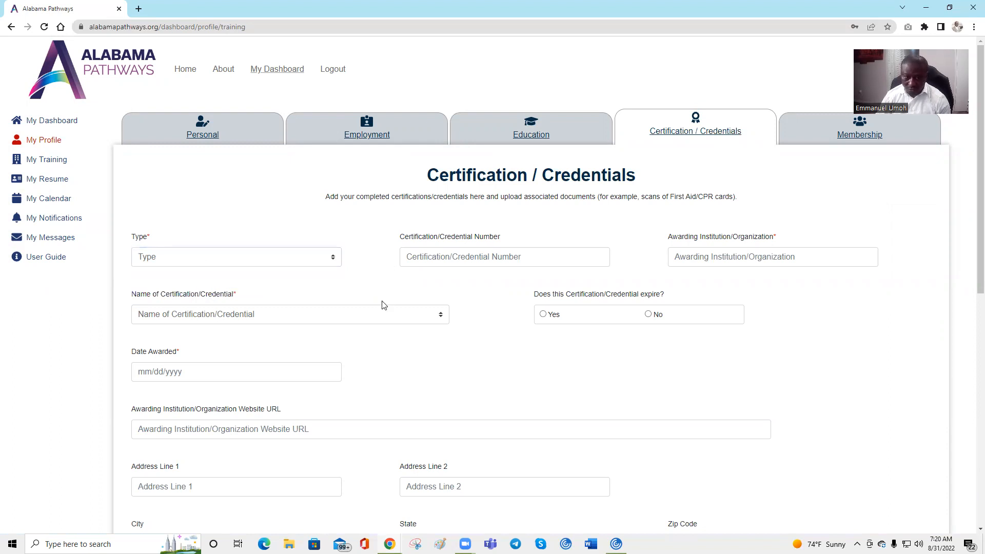
Look over the remaining certification form fields and its document upload, cancelling the file selection.
scroll(382, 305, down, 7)
scroll(381, 306, up, 7)
scroll(382, 307, down, 8)
click(258, 255)
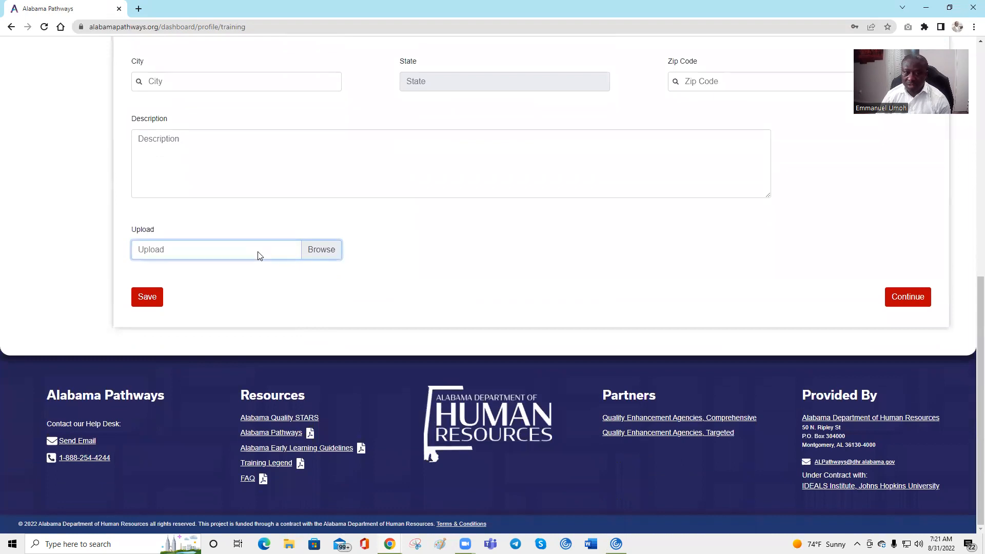
click(804, 404)
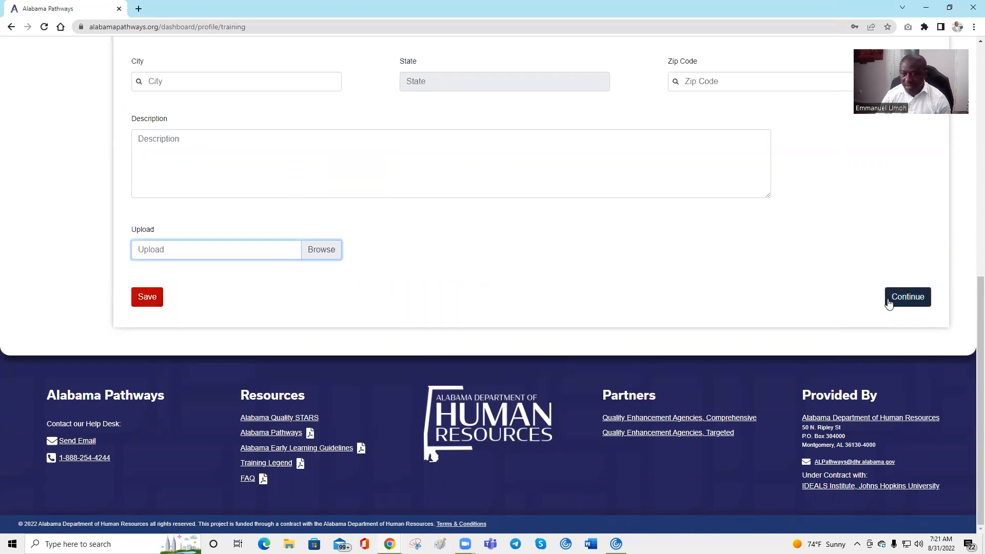
scroll(848, 305, up, 8)
scroll(848, 308, up, 2)
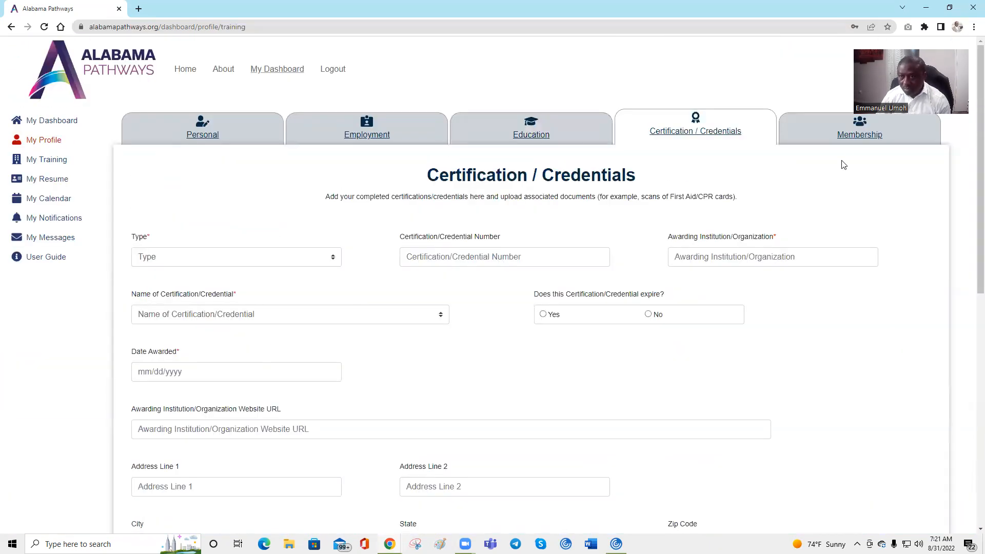
Look over the Membership form for professional organizations, and return to the Employment section.
click(849, 144)
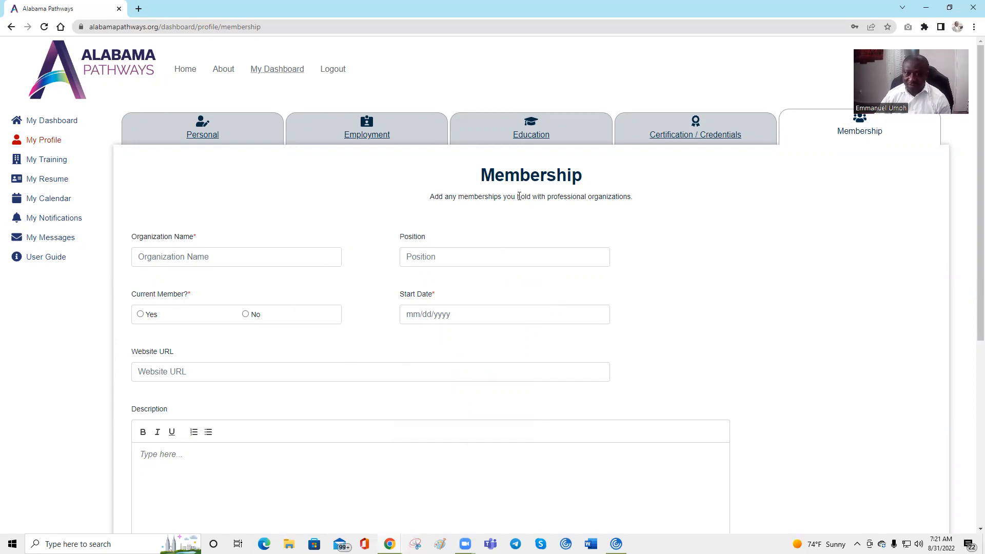
click(378, 138)
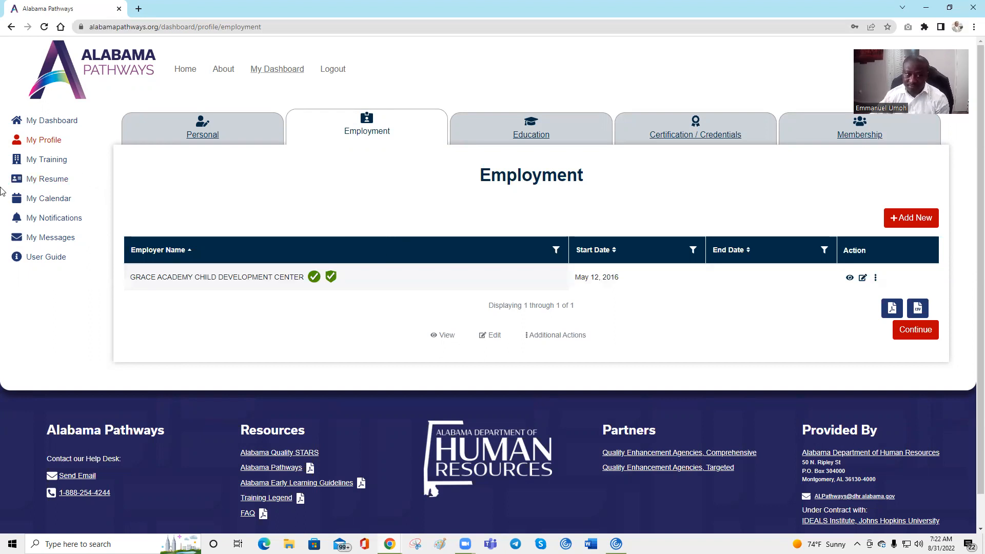
Open My Training and examine the fields for recording a completed training, including how it was conducted and the file upload.
click(49, 163)
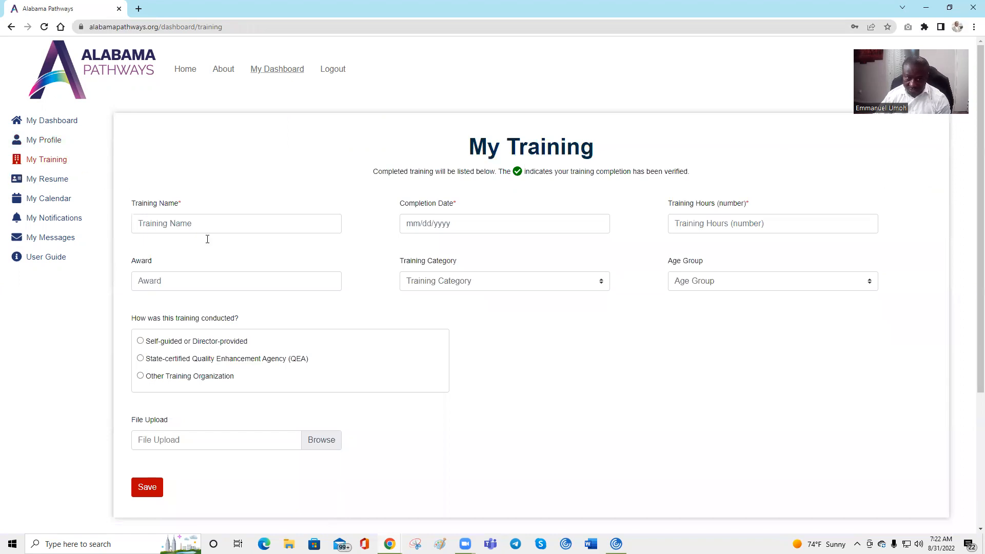
scroll(642, 367, down, 3)
scroll(275, 273, up, 3)
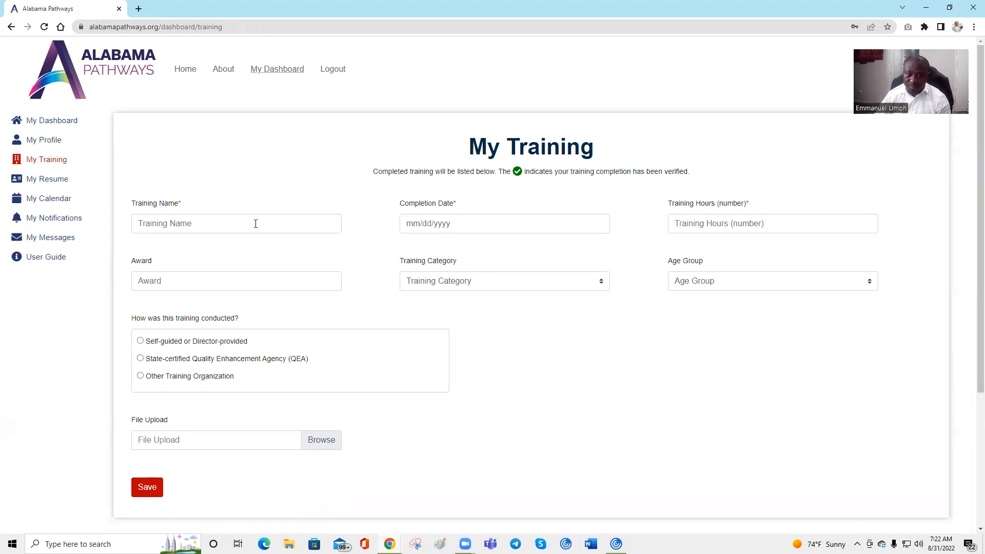
scroll(426, 367, down, 3)
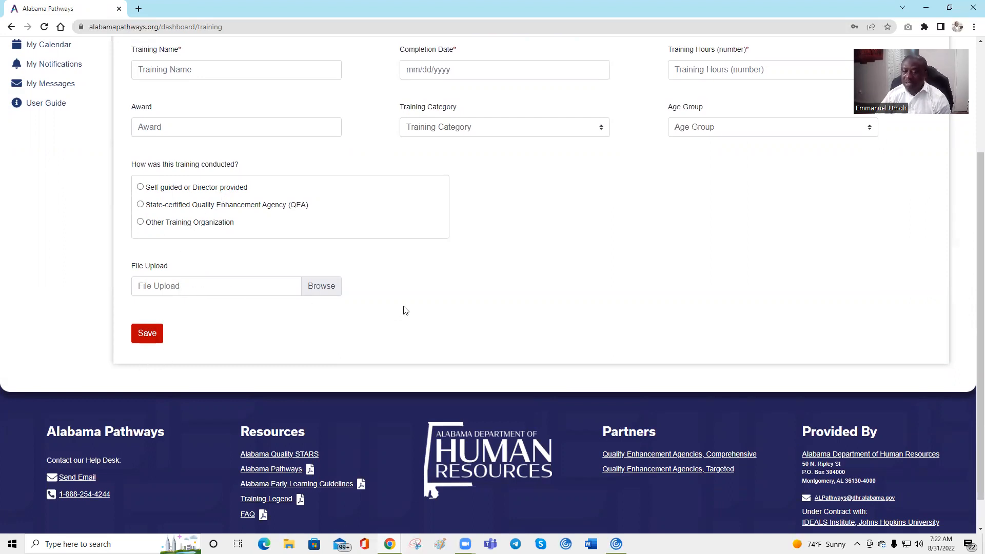
scroll(405, 309, up, 3)
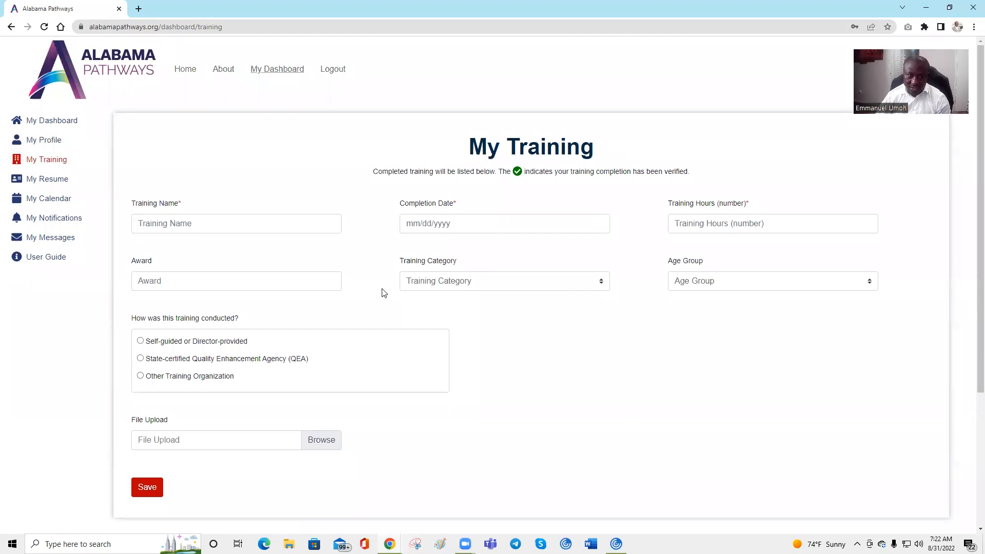
In My Resume, view the education and work experience records available for a generated resume, and close the generator without saving.
click(48, 180)
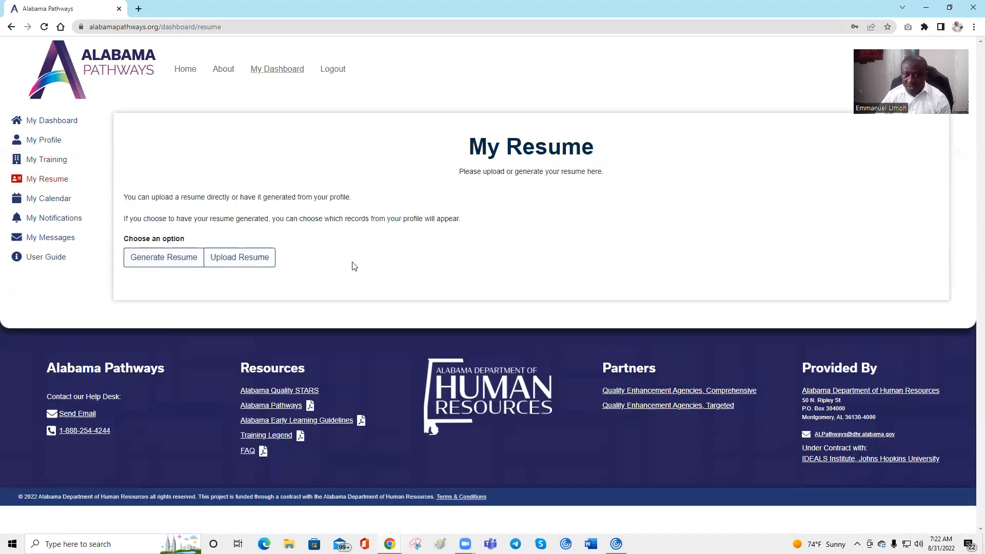
click(173, 262)
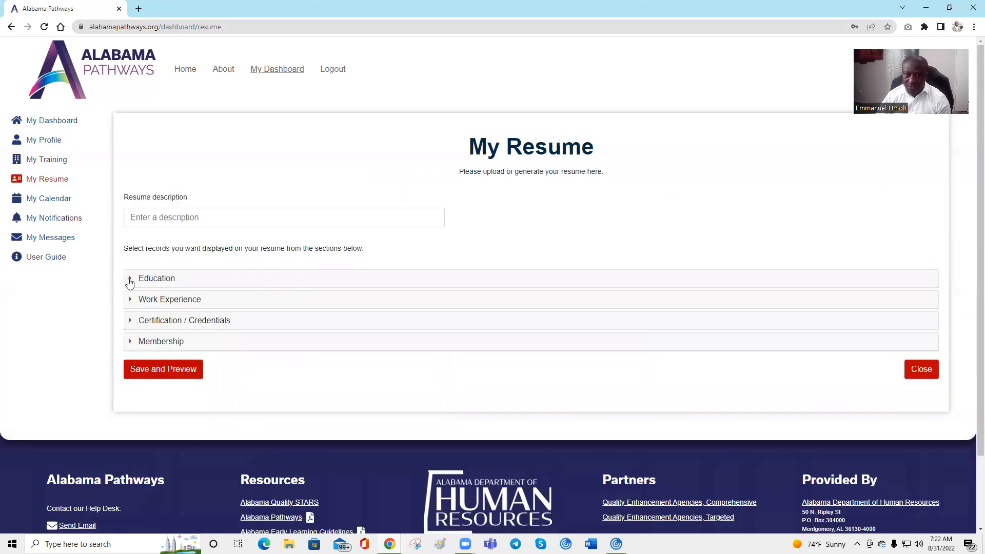
click(129, 279)
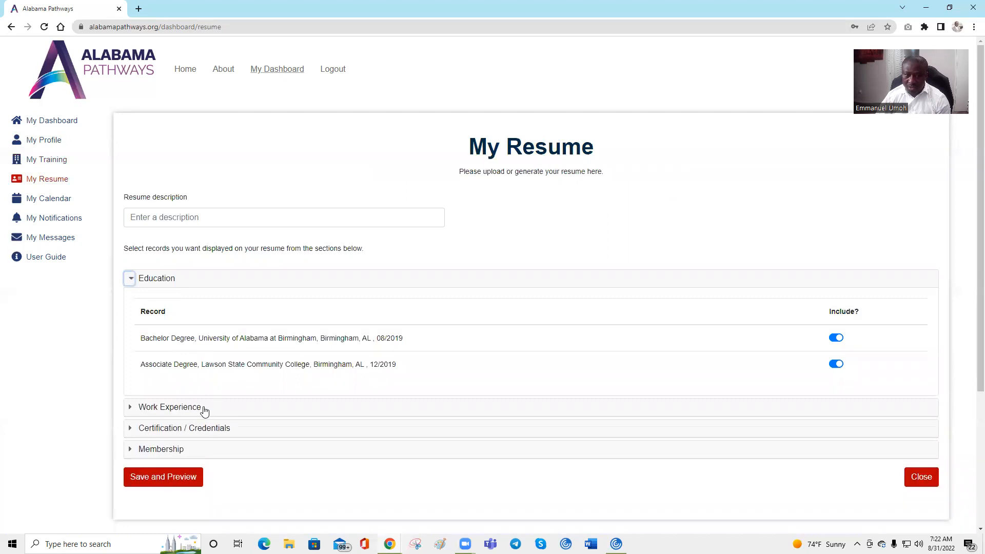
click(134, 408)
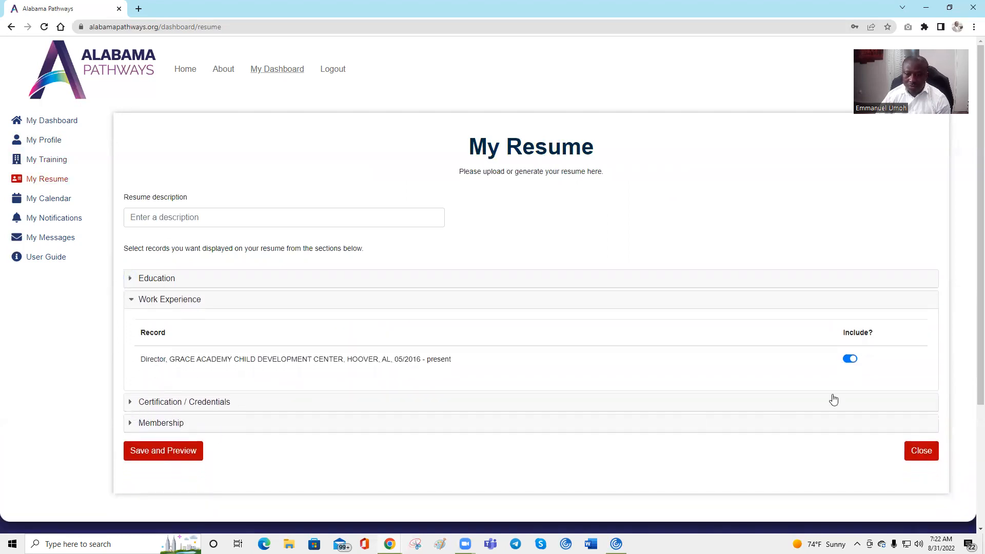
click(919, 451)
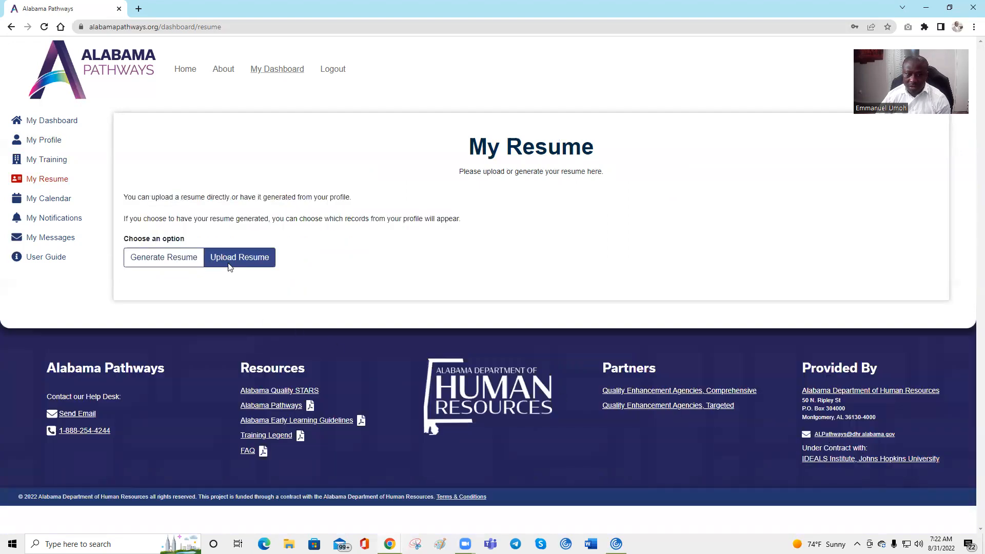
View the form for uploading a resume, and close it without adding a file.
click(232, 263)
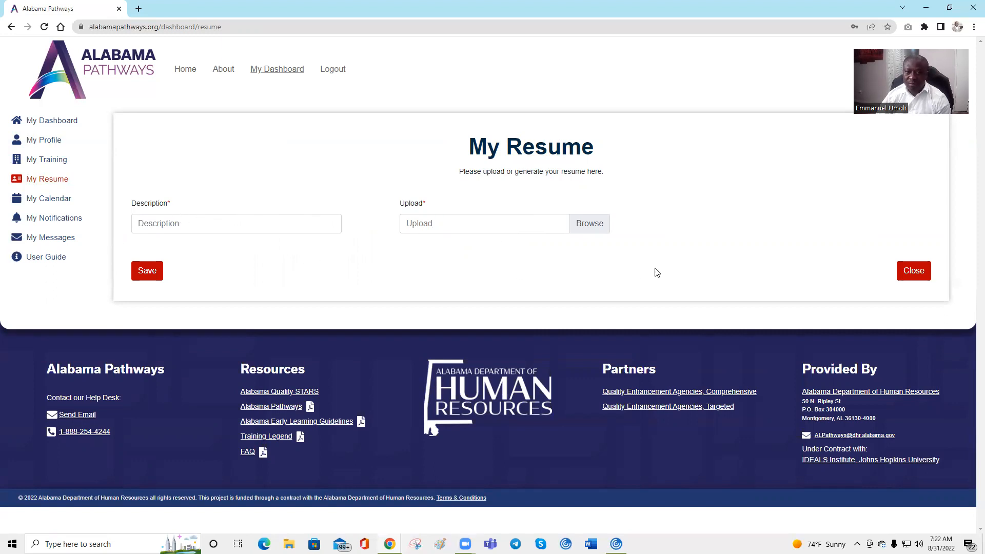
click(906, 270)
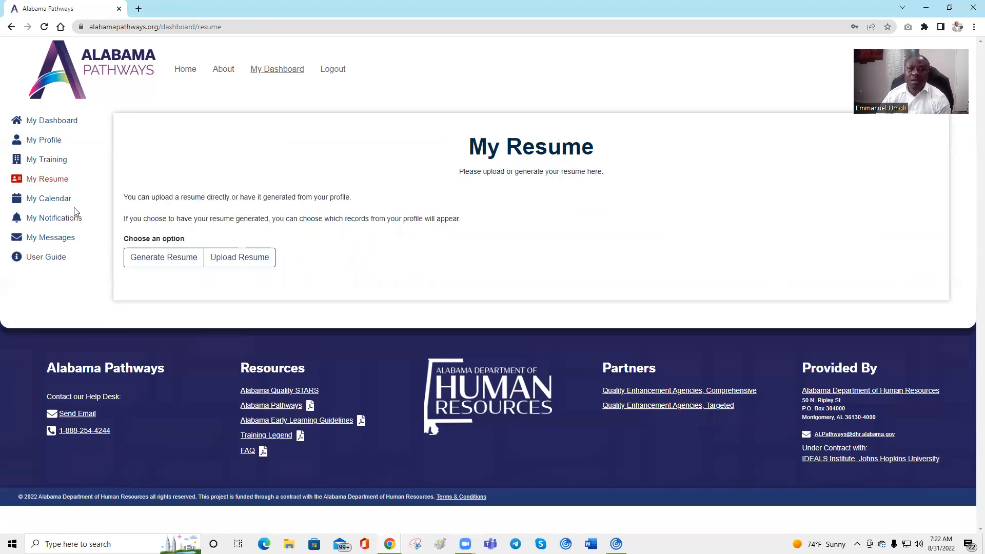
Open My Calendar and view the monthly calendar and the list of upcoming trainings.
click(49, 202)
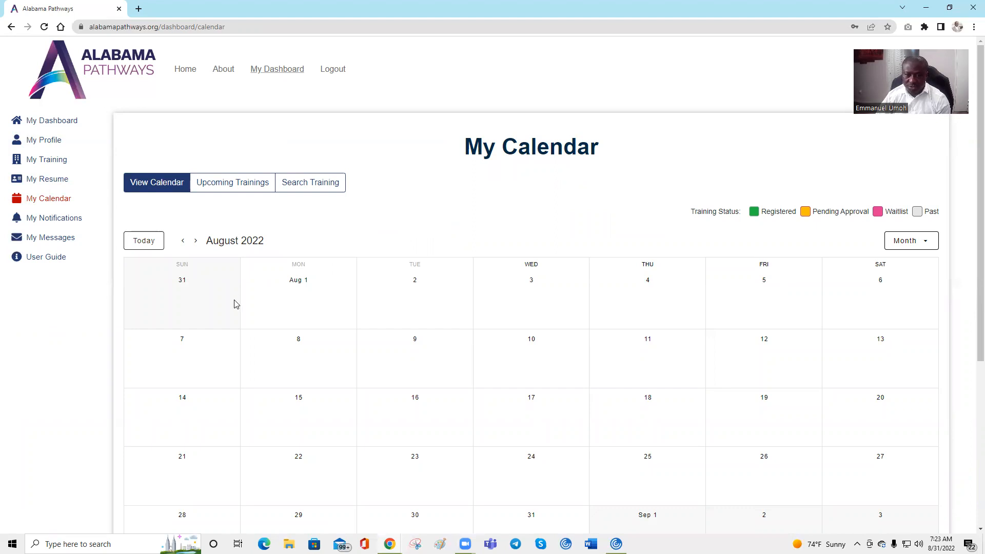
scroll(663, 334, down, 1)
scroll(606, 340, up, 1)
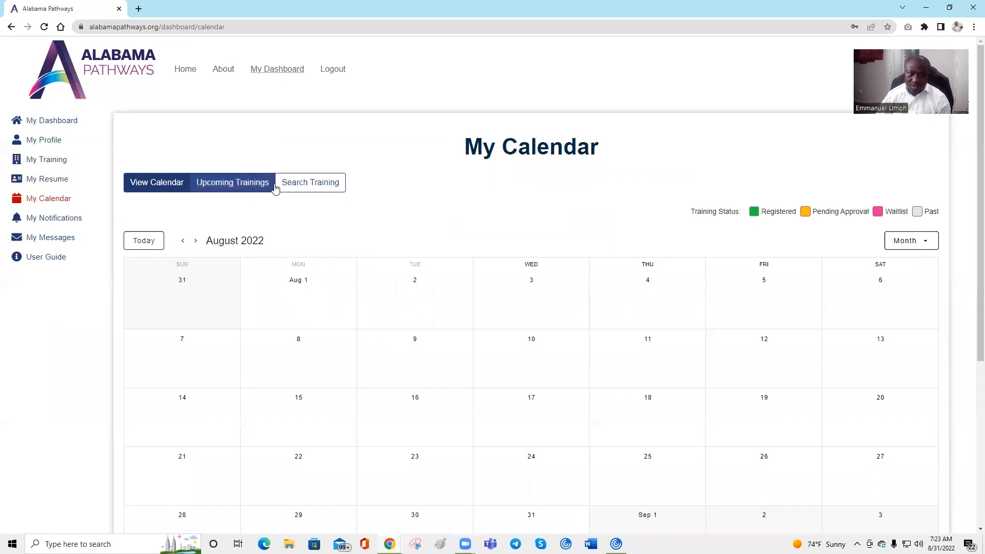
click(232, 183)
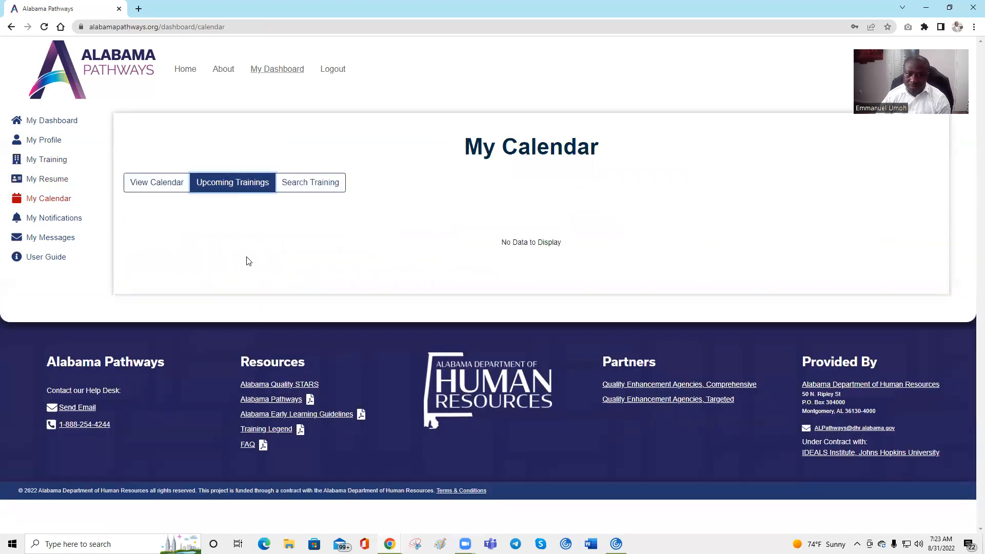
Open the training search and look over its filters, including the region choices and the training name.
click(309, 184)
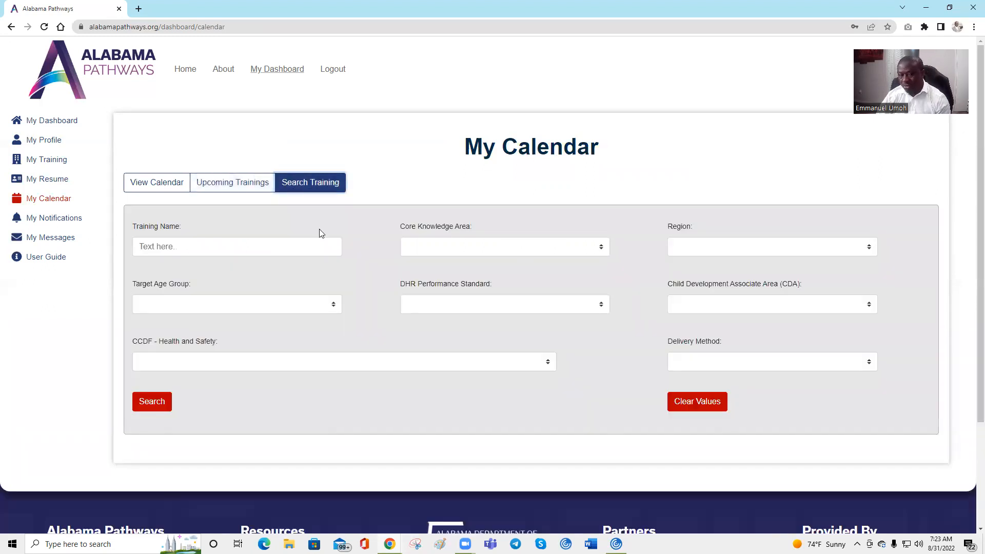
click(776, 250)
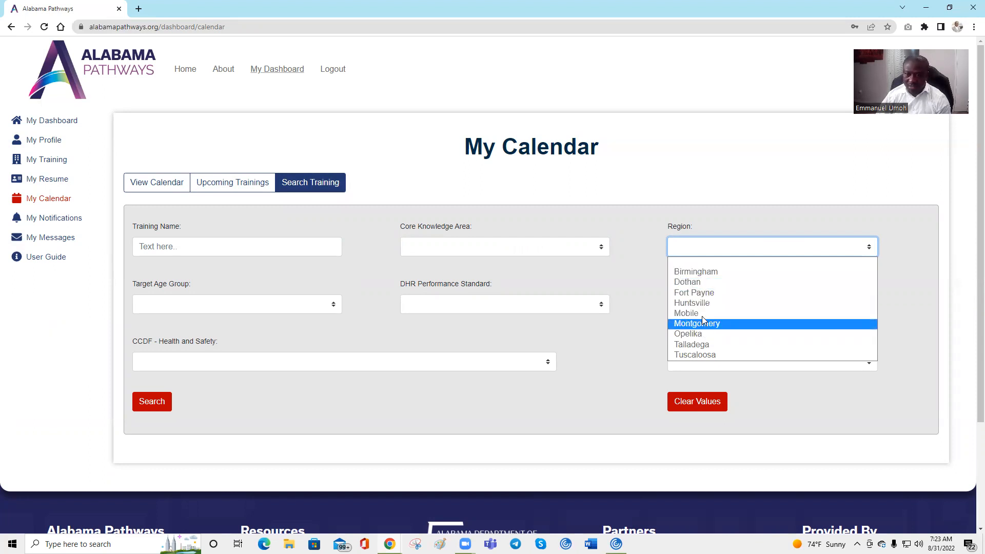
click(273, 230)
click(251, 247)
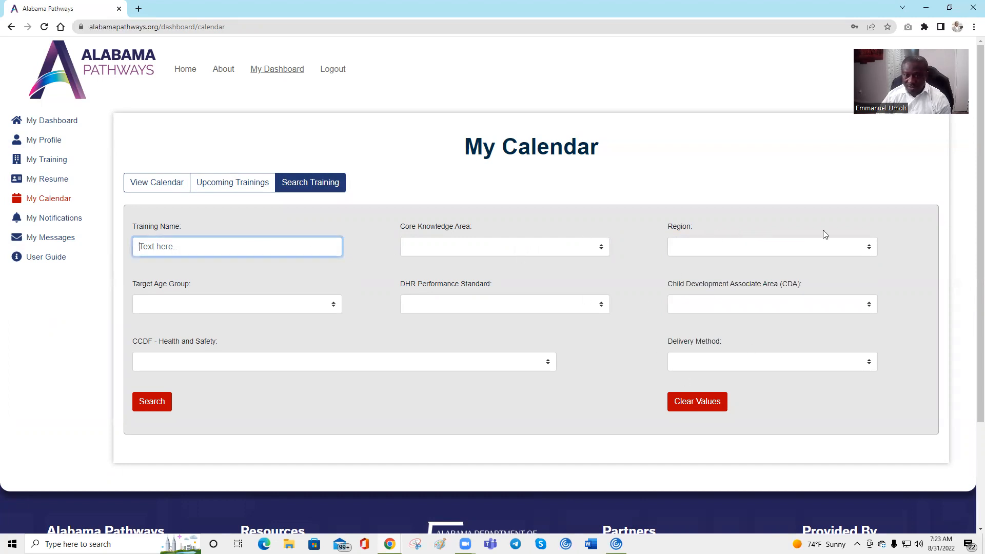
Search for trainings in the Birmingham region.
click(703, 251)
click(710, 271)
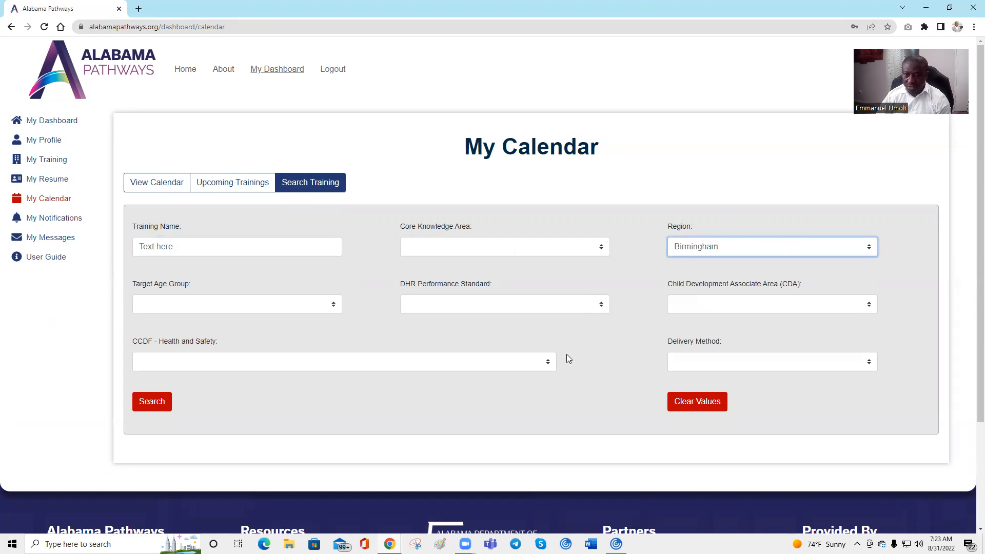
click(154, 403)
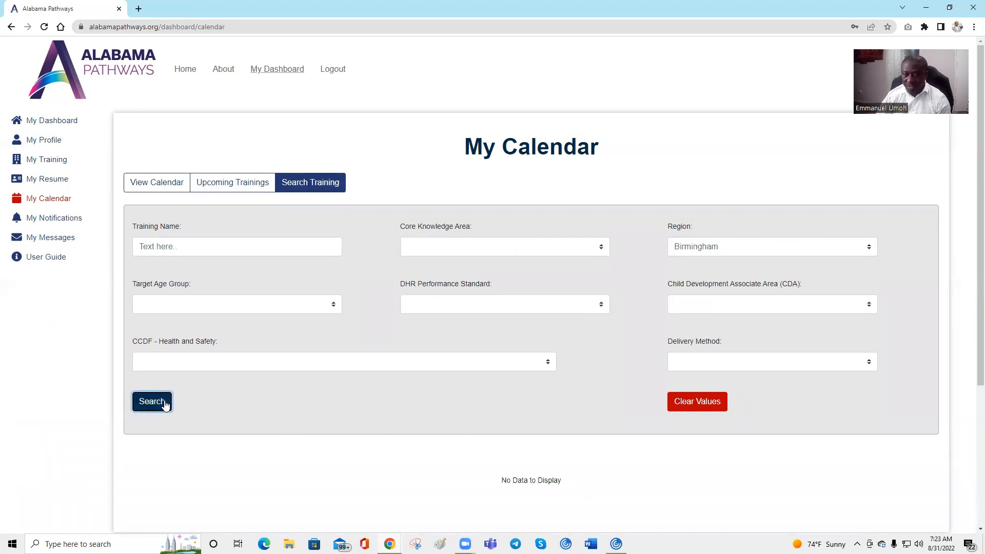
scroll(456, 393, down, 3)
scroll(457, 391, up, 3)
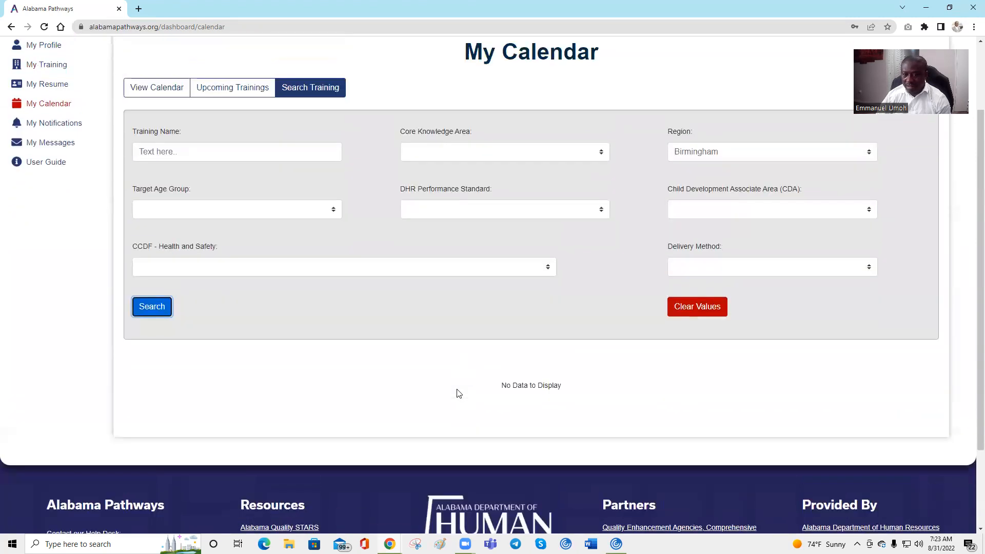
scroll(457, 392, down, 1)
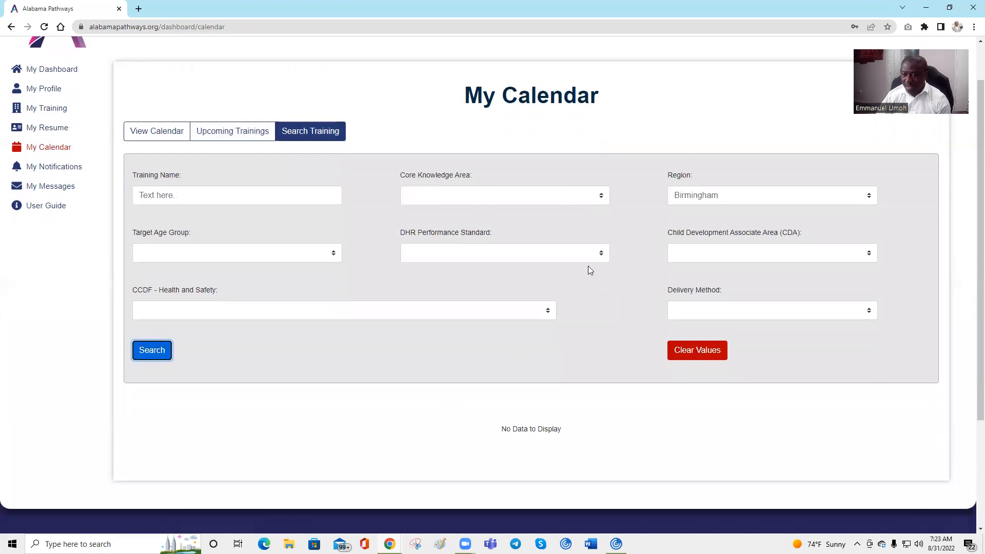
Search for trainings in the Dothan region and look over the listed sessions.
click(711, 201)
click(702, 229)
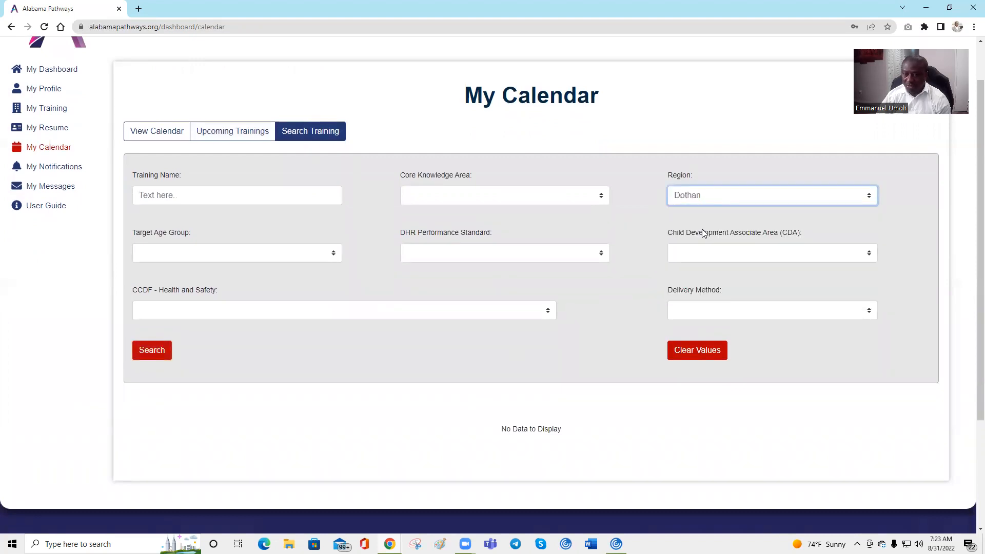
click(153, 352)
scroll(630, 388, down, 6)
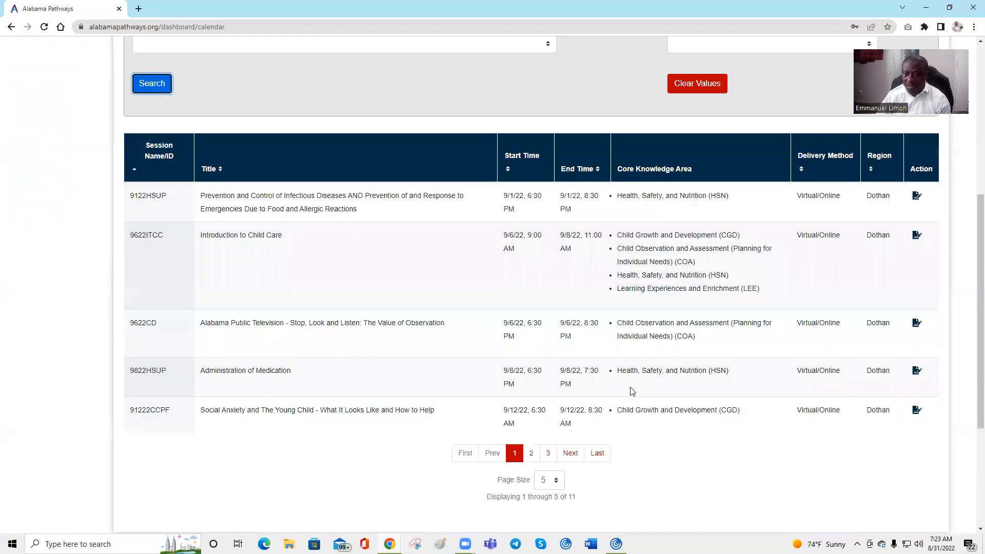
scroll(670, 378, up, 7)
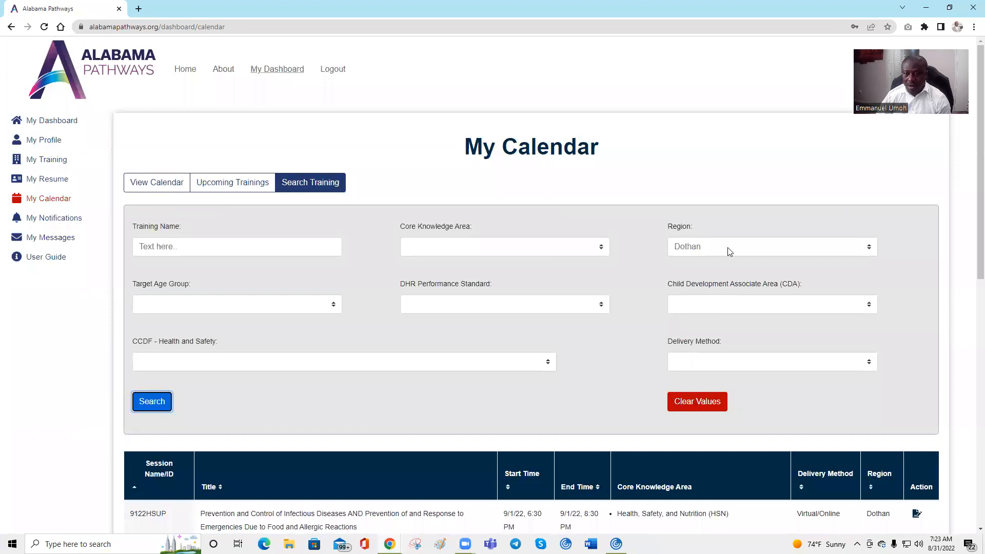
Clear the region filter and search for trainings across all regions.
click(729, 250)
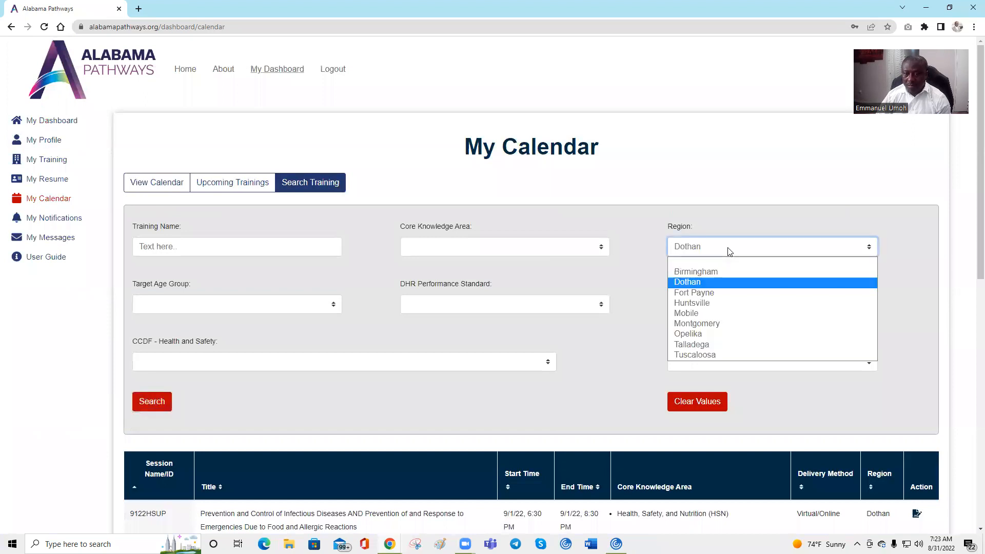
click(722, 261)
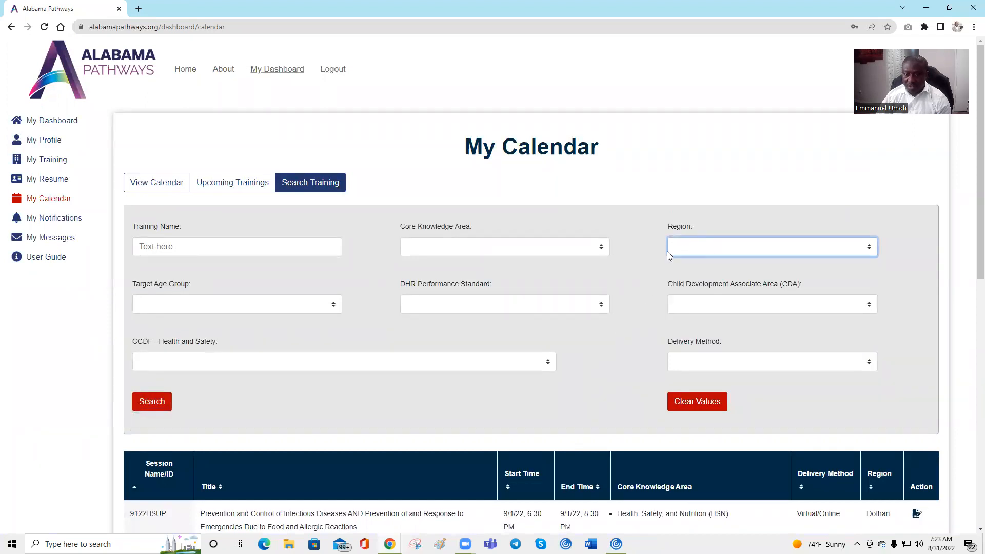
click(151, 401)
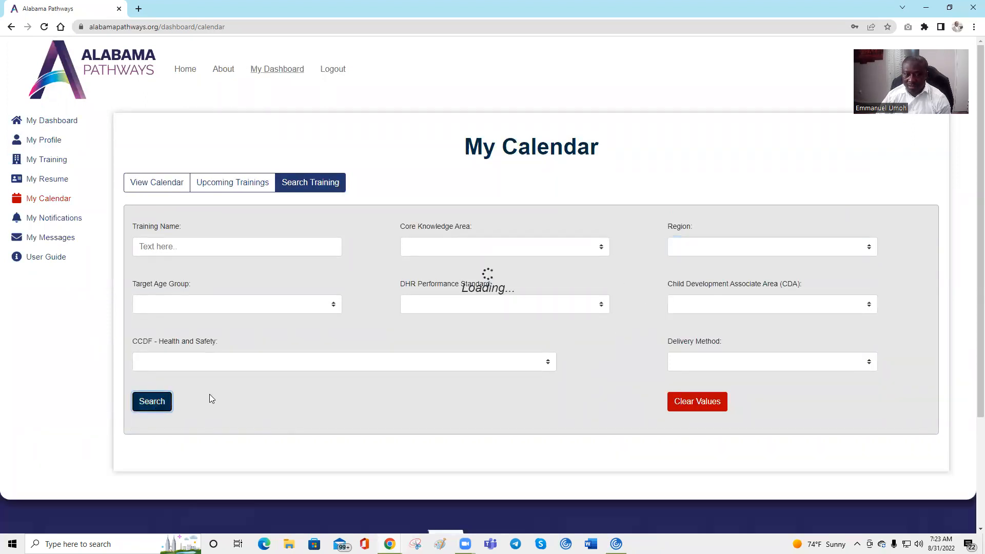
scroll(461, 350, down, 8)
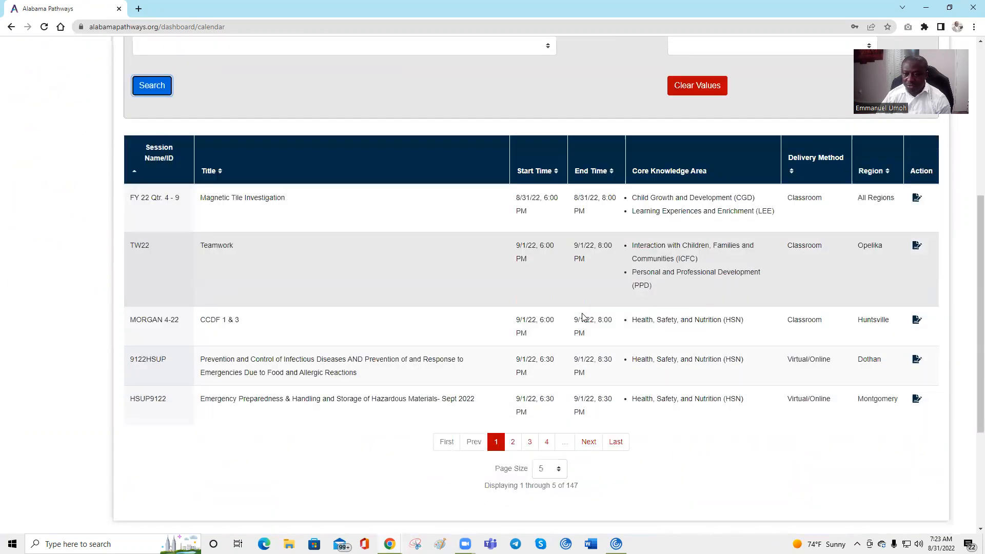
scroll(582, 314, up, 1)
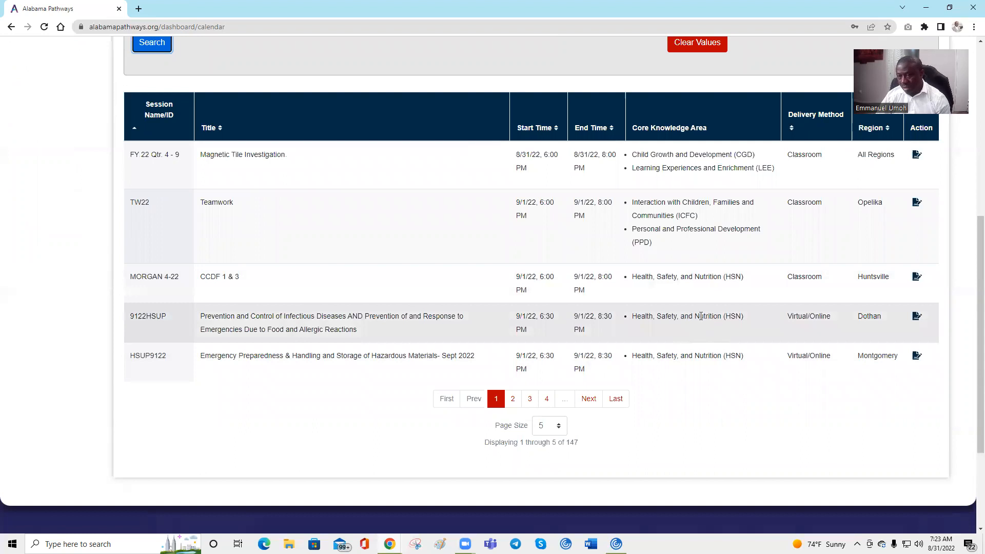
Set the training results to 50 per page and look through the listed sessions.
click(559, 427)
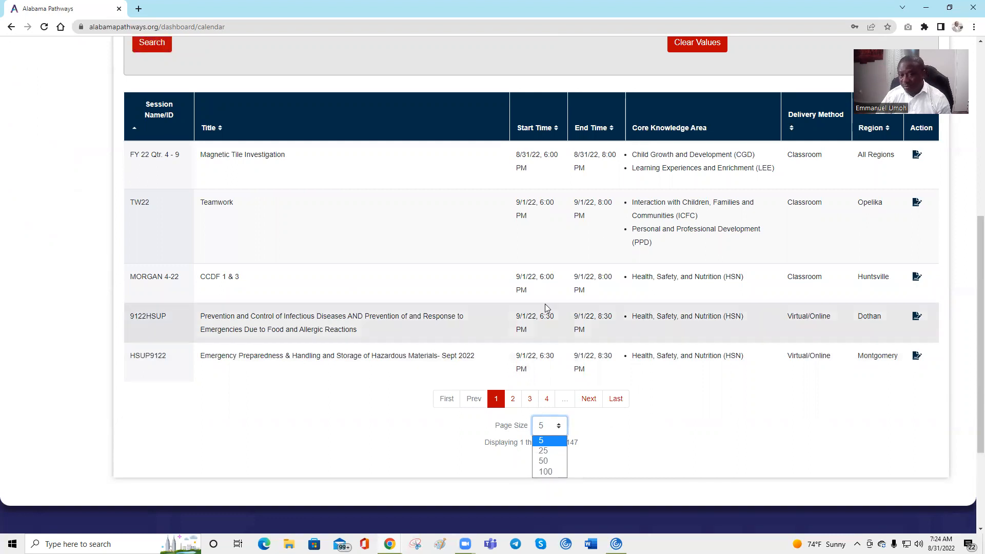
click(359, 420)
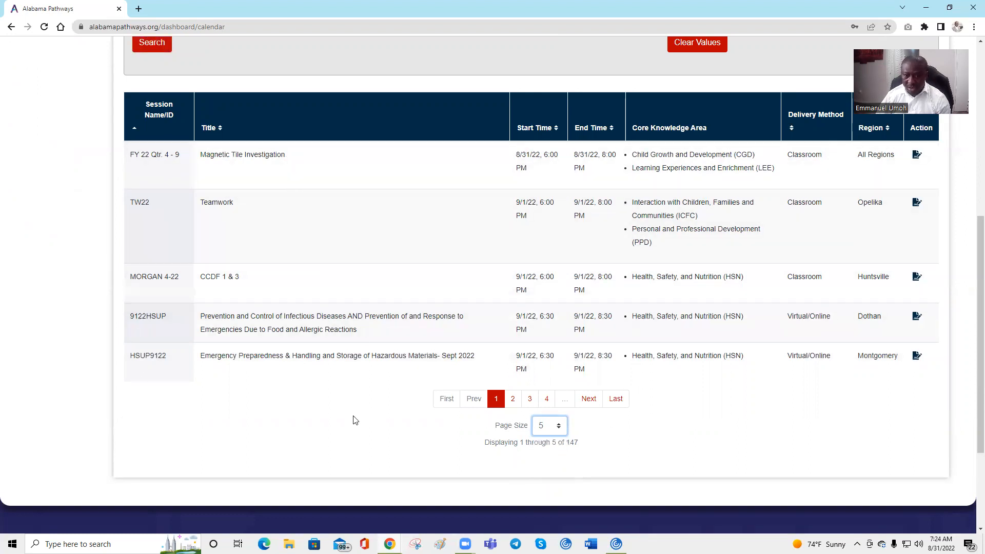
click(554, 431)
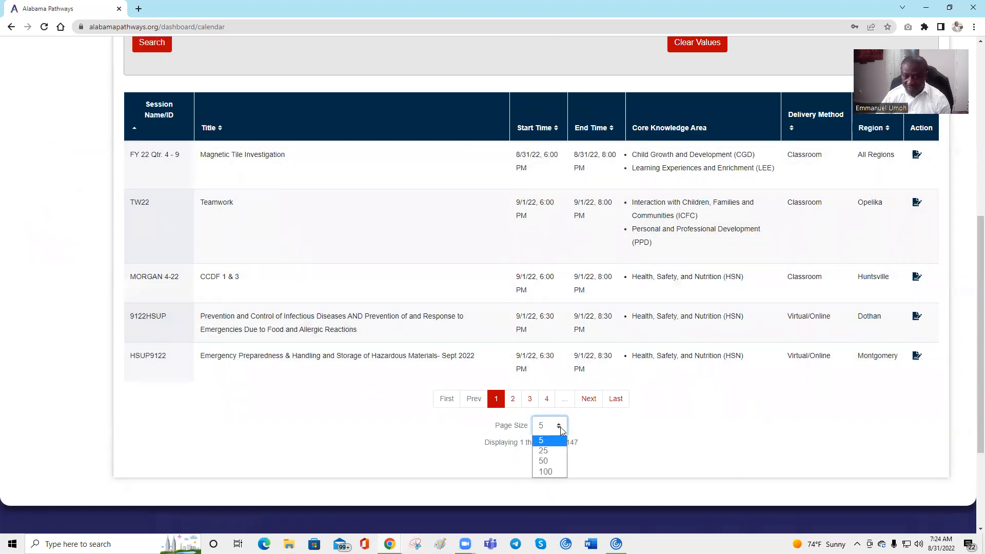
click(548, 462)
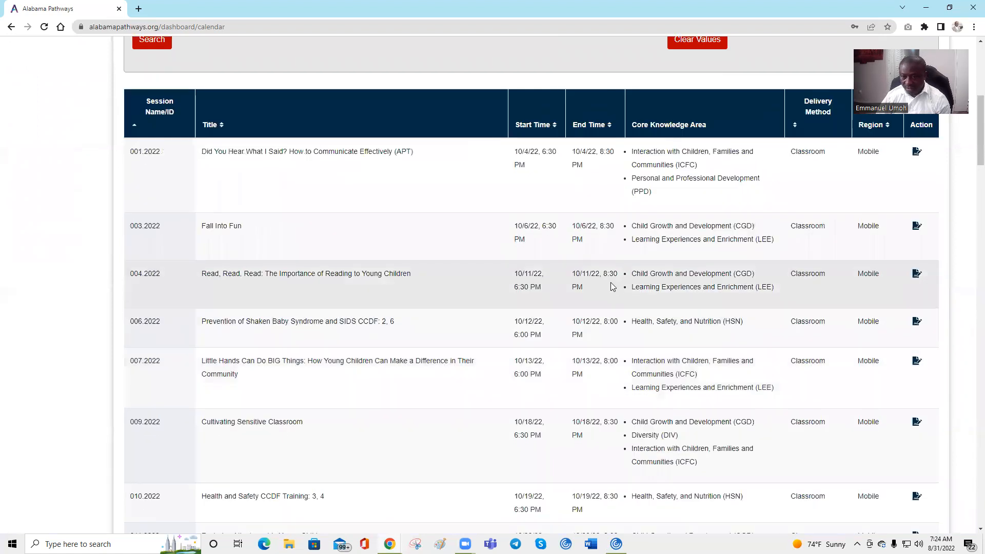
scroll(611, 287, down, 15)
scroll(610, 291, down, 20)
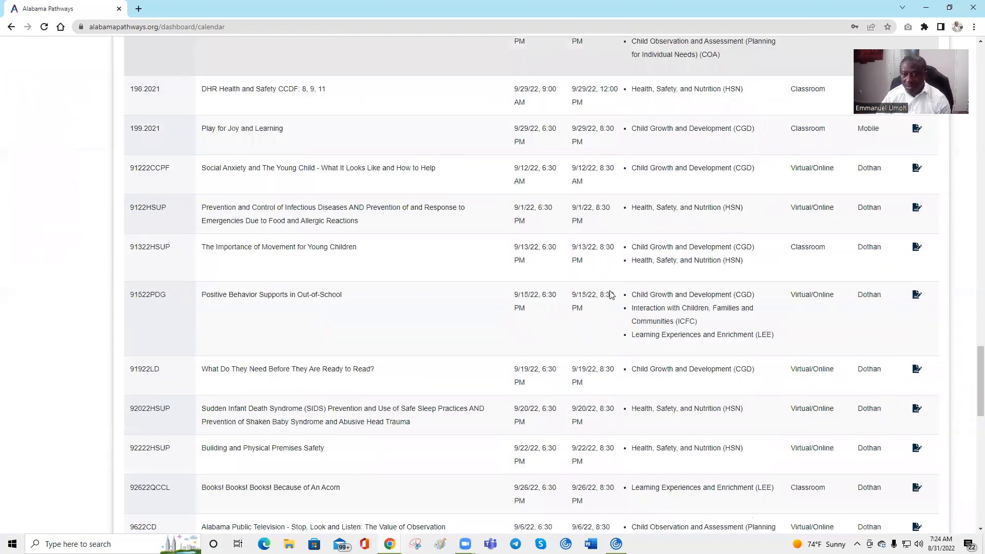
scroll(631, 301, up, 2)
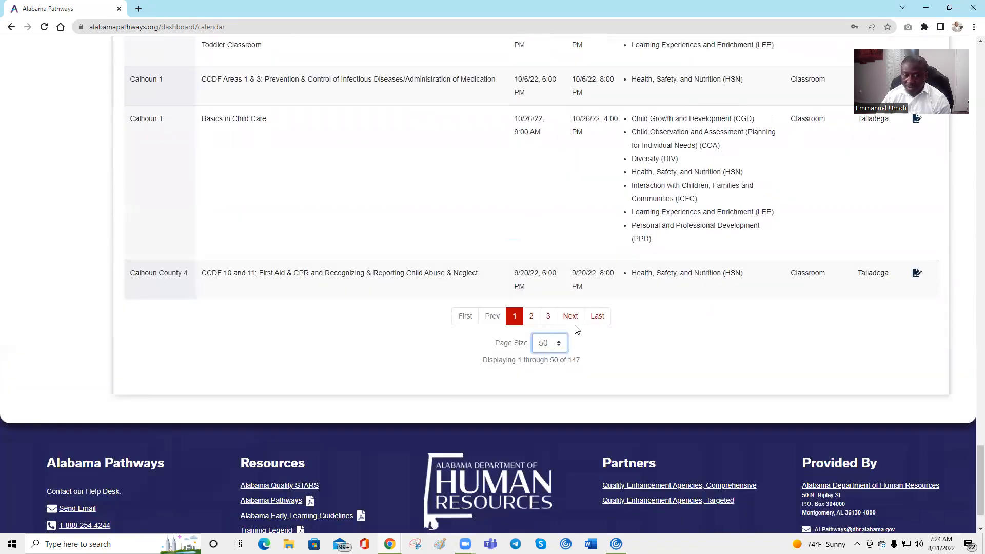
scroll(577, 318, down, 2)
Browse the training results at 100 per page, and clear the search values.
click(550, 277)
click(546, 321)
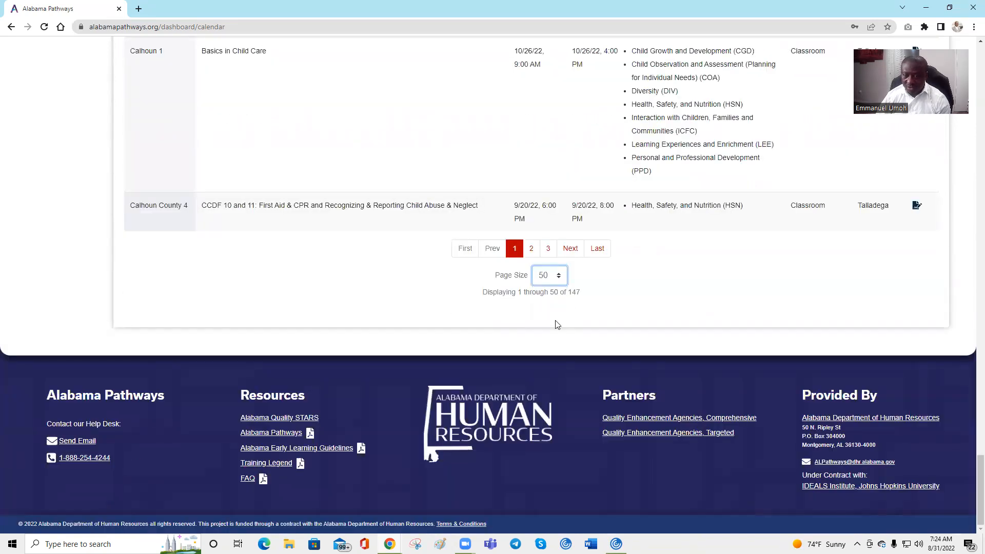
scroll(565, 297, up, 5)
scroll(564, 296, up, 15)
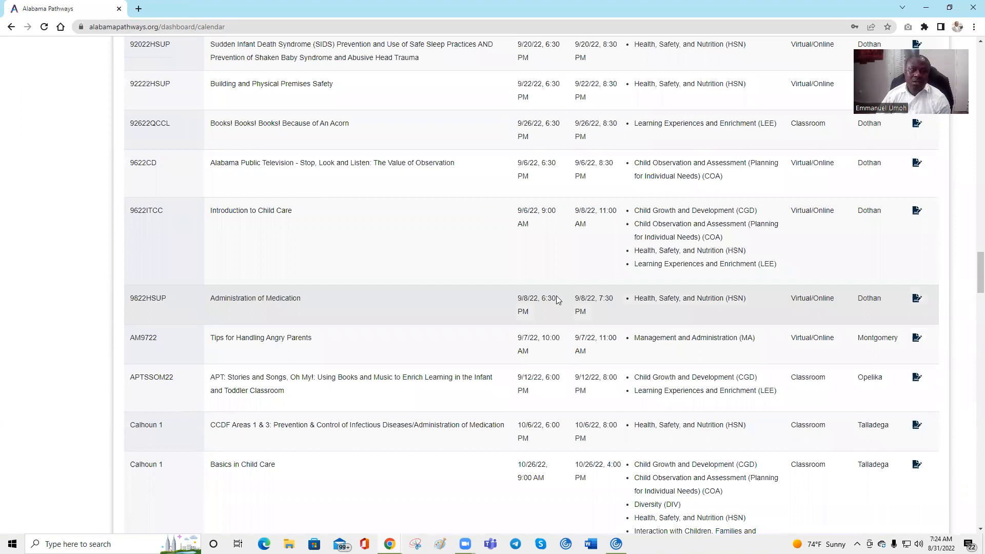
scroll(551, 299, down, 20)
scroll(545, 314, down, 20)
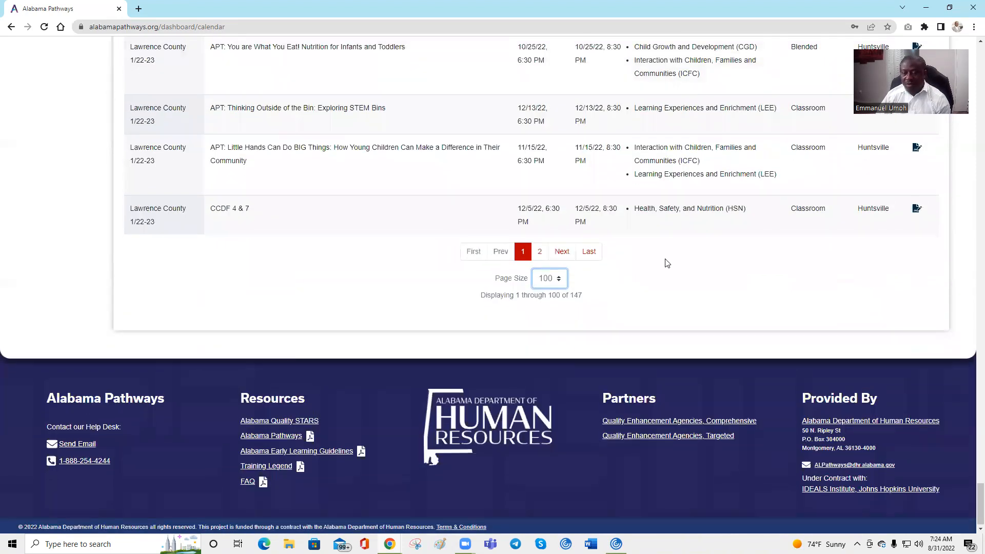
scroll(666, 264, up, 8)
scroll(666, 263, up, 20)
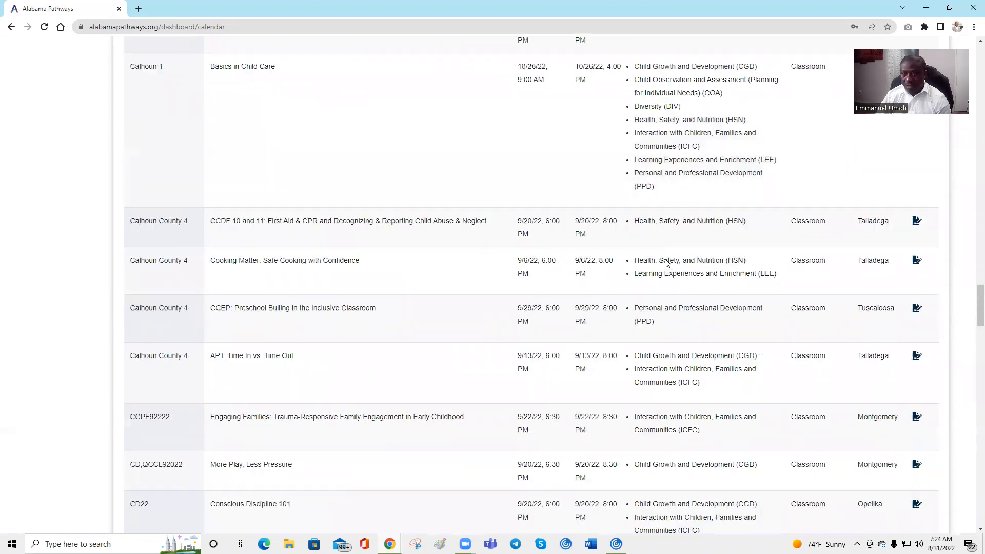
scroll(667, 263, up, 20)
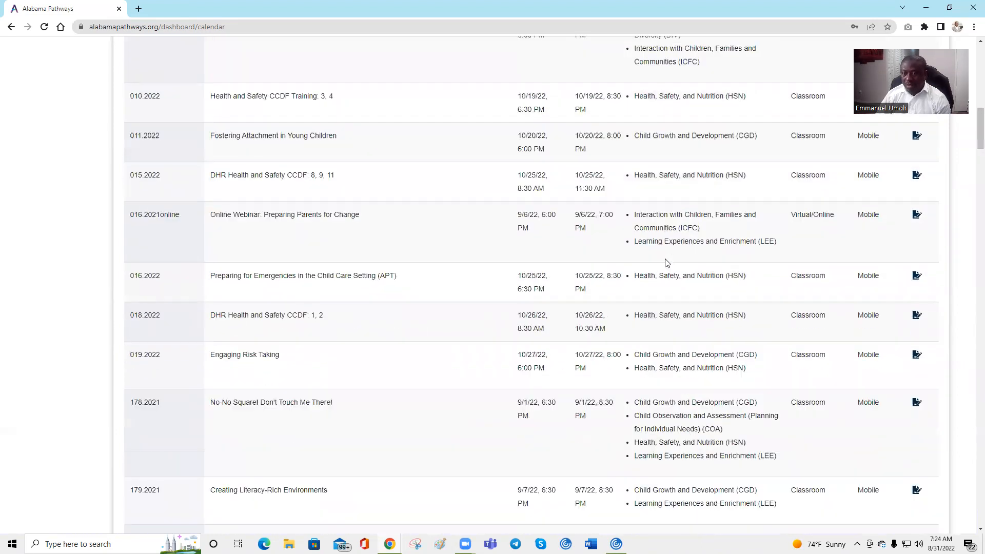
scroll(667, 264, up, 1)
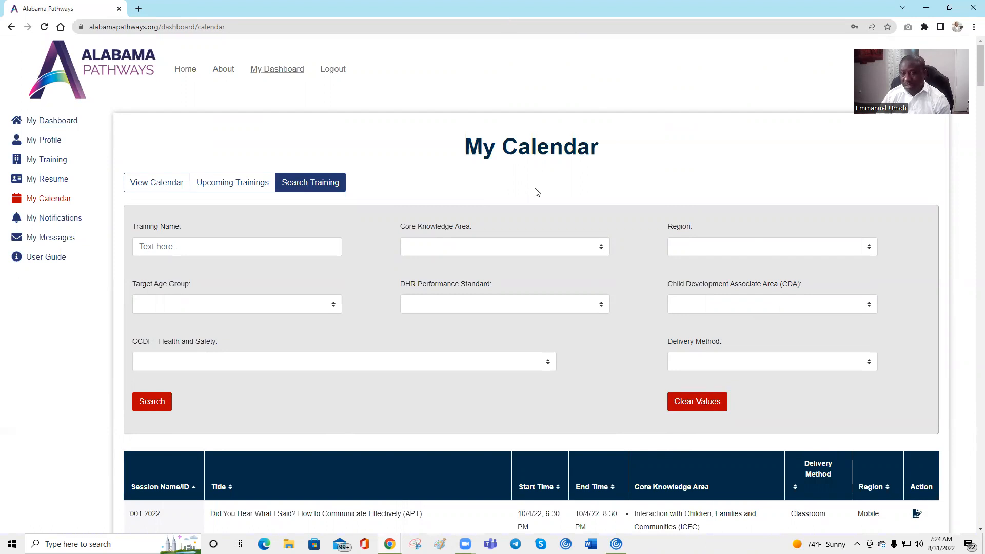
click(704, 406)
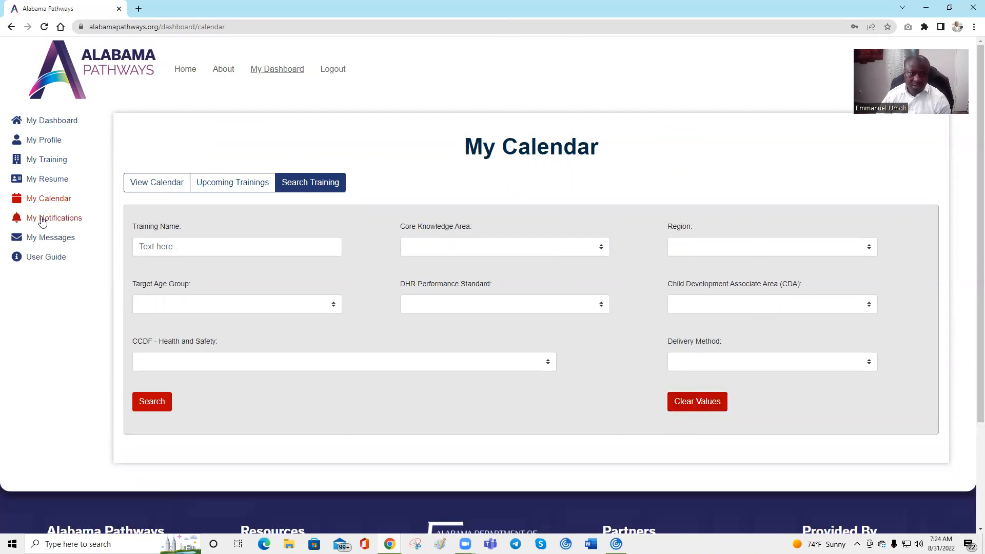
View My Notifications, and start a new message in My Messages to examine its recipient, subject and body fields.
click(42, 220)
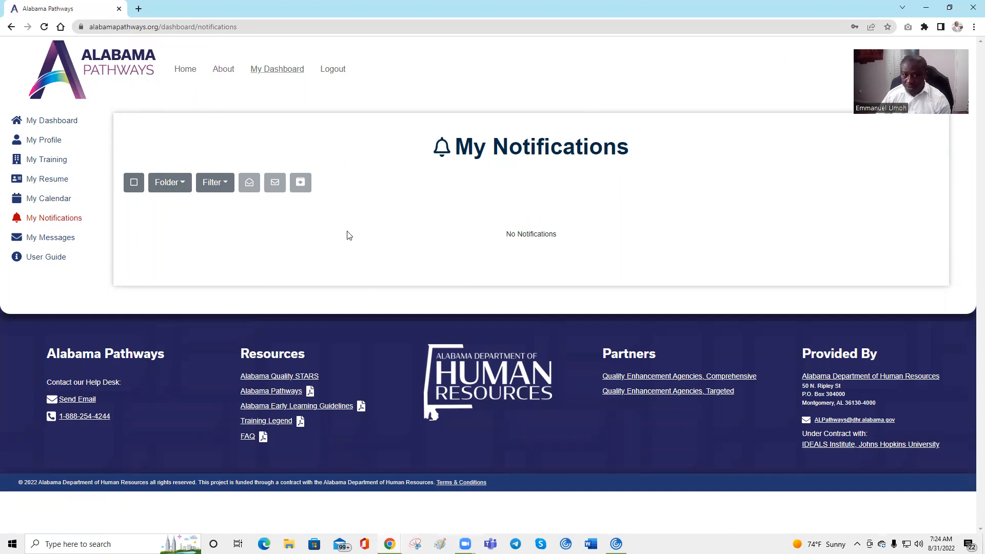
click(51, 240)
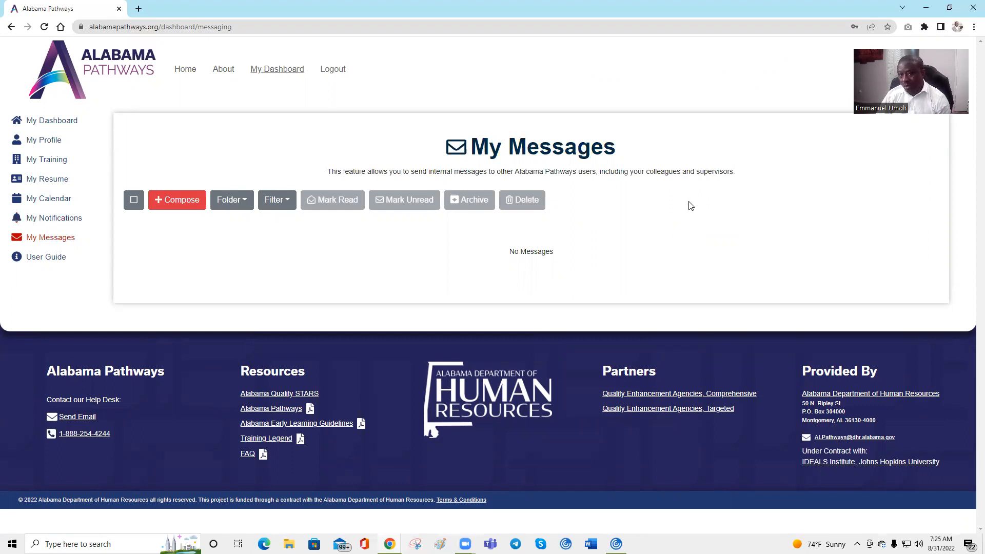
click(178, 204)
scroll(626, 326, down, 1)
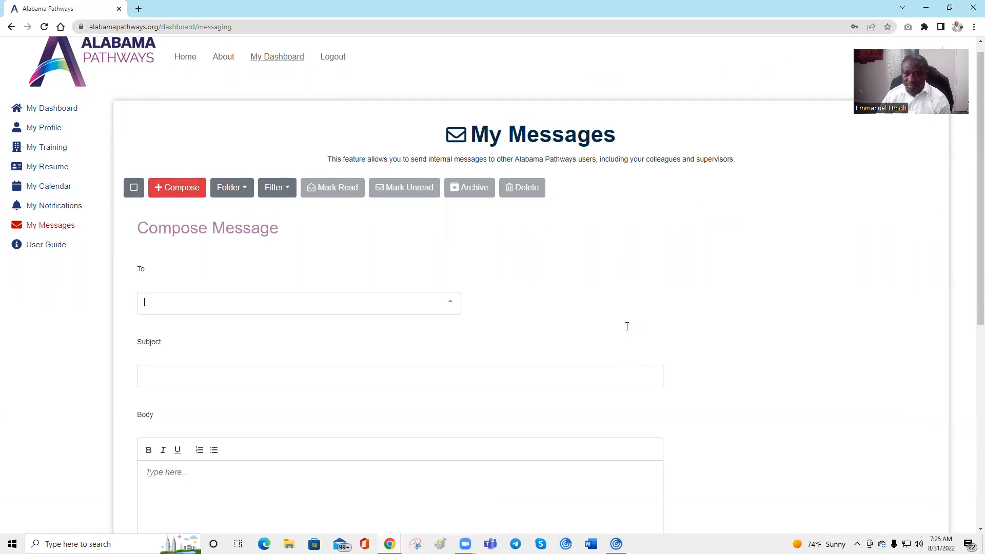
scroll(627, 326, down, 4)
scroll(224, 207, up, 1)
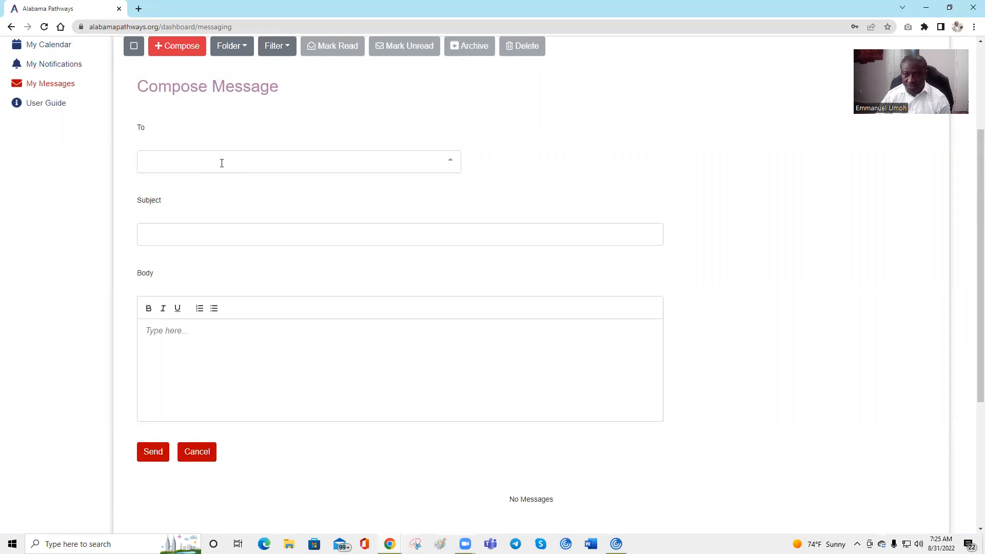
Find a colleague by first name and add them as the new message's recipient, leaving the subject and body empty.
text(Rose)
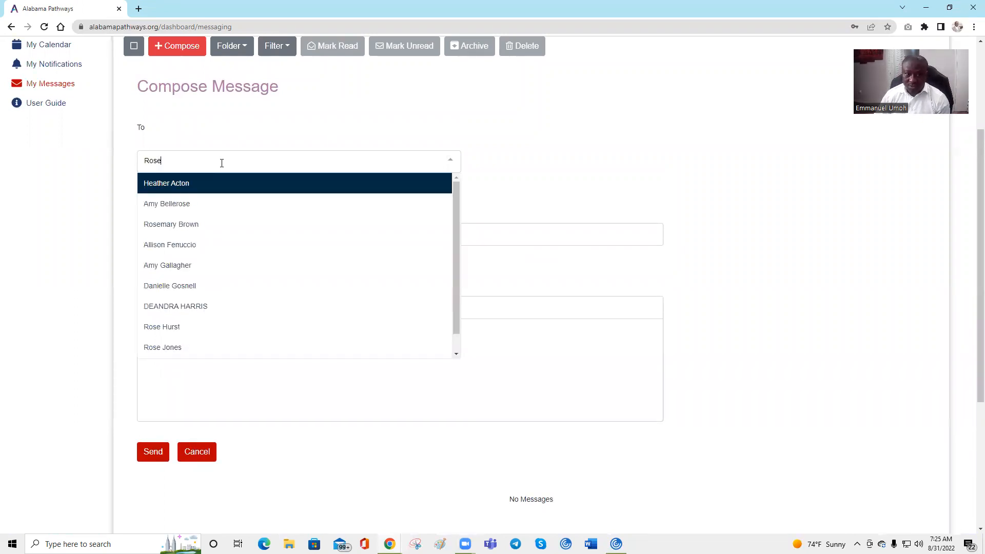
text(mary)
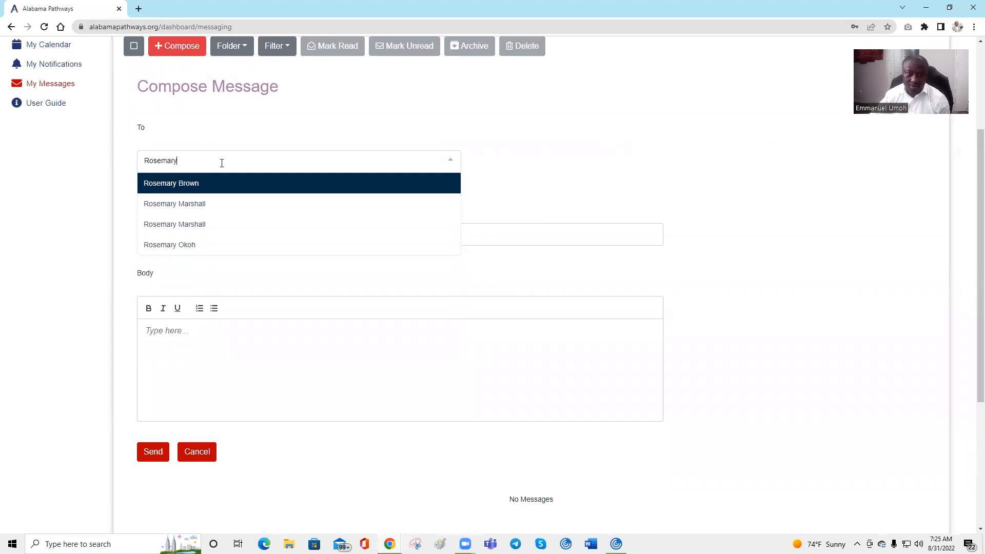
click(171, 250)
click(176, 229)
click(227, 350)
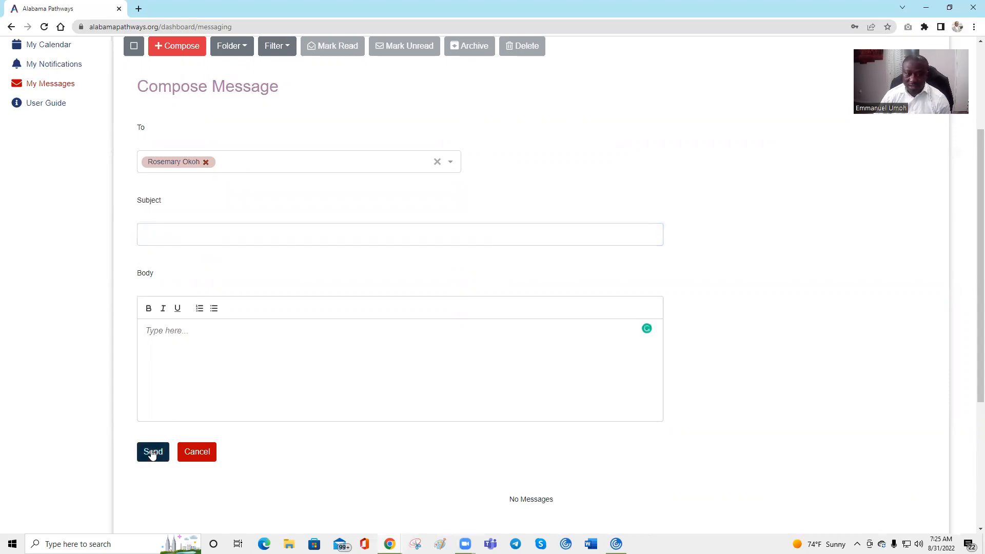
Replace the message's recipient with another user found by first name.
click(437, 163)
text(Emm)
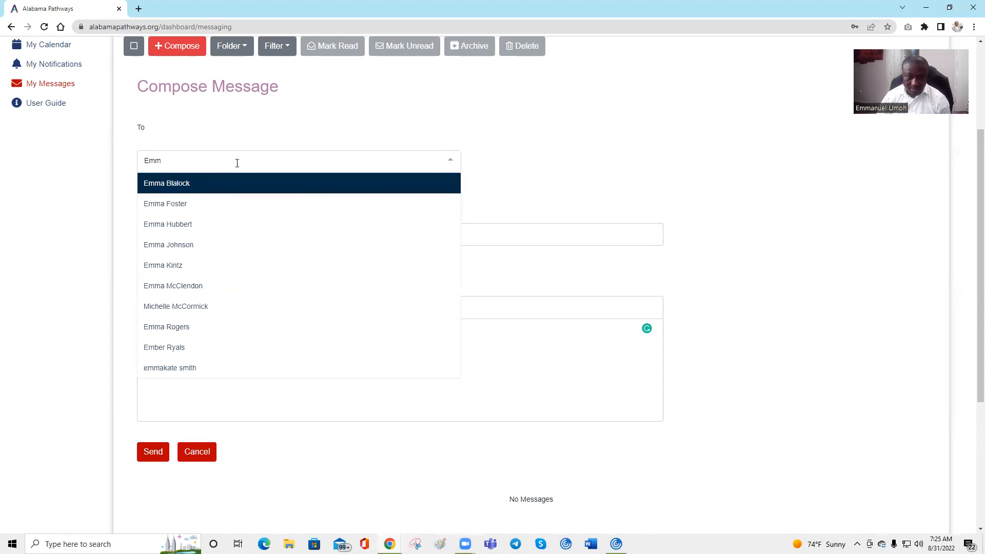
text(anuel)
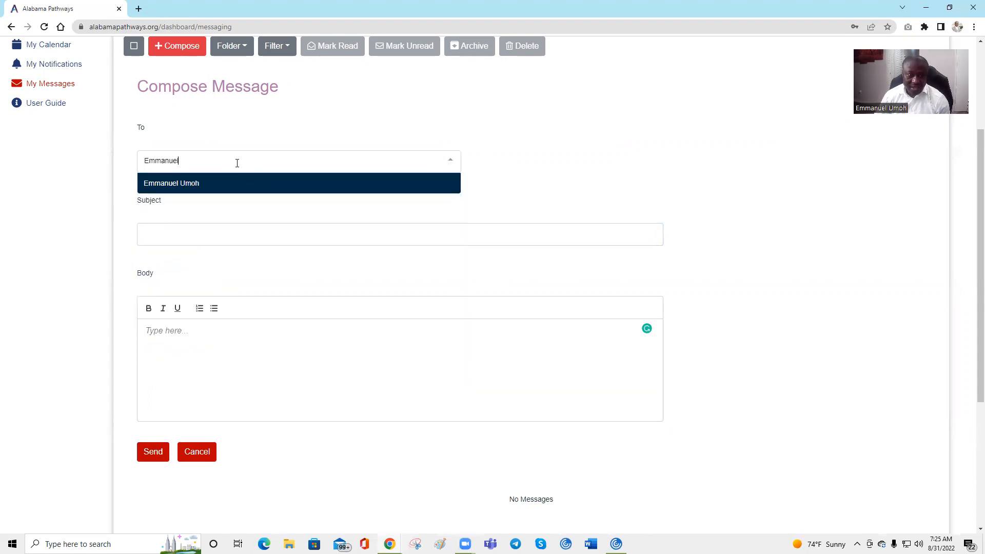
click(200, 191)
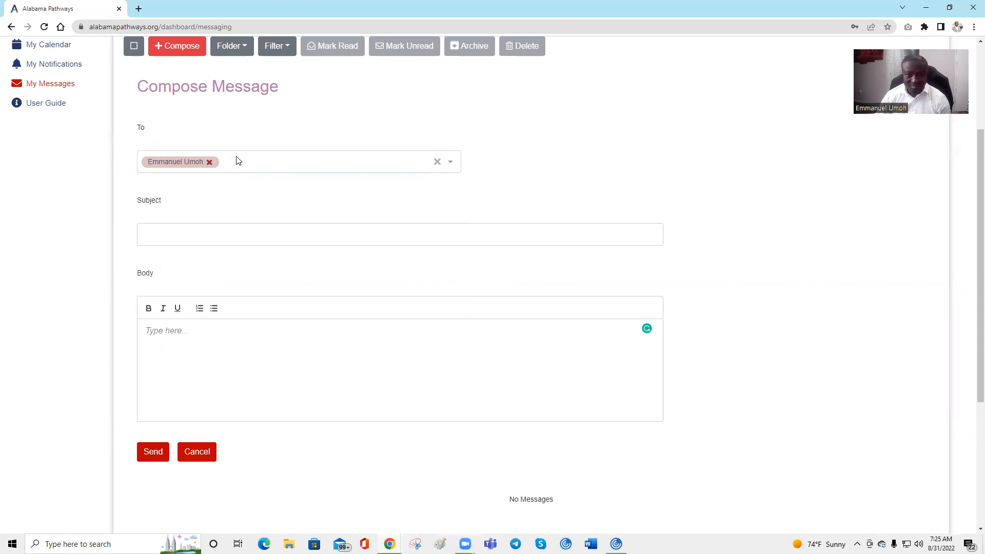
Clear the recipient and cancel the new message without sending it.
click(437, 161)
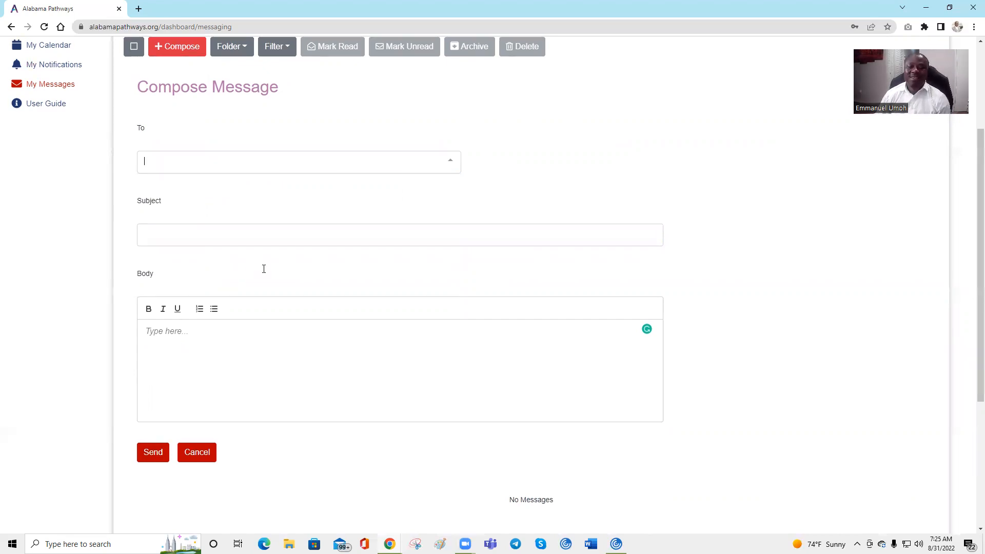
scroll(246, 302, up, 2)
scroll(230, 330, down, 4)
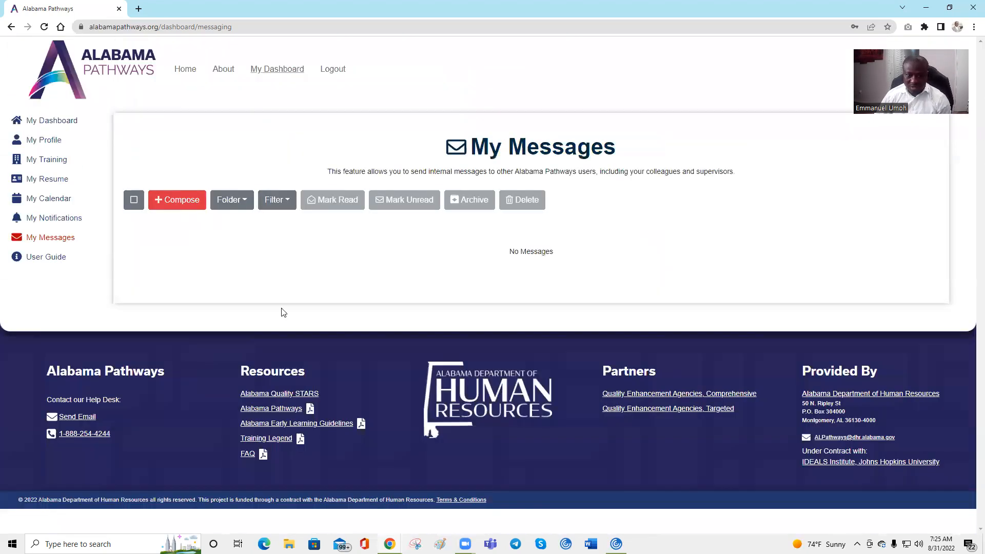
click(198, 350)
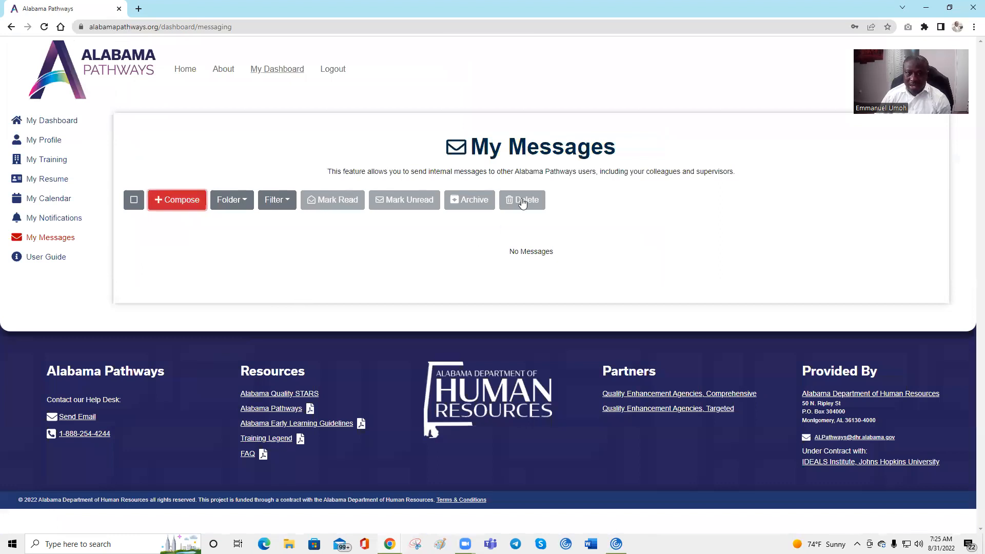
Open the User Guide and examine its table of contents, PDR user roles, and Symbols, Buttons, and Icons table.
click(37, 261)
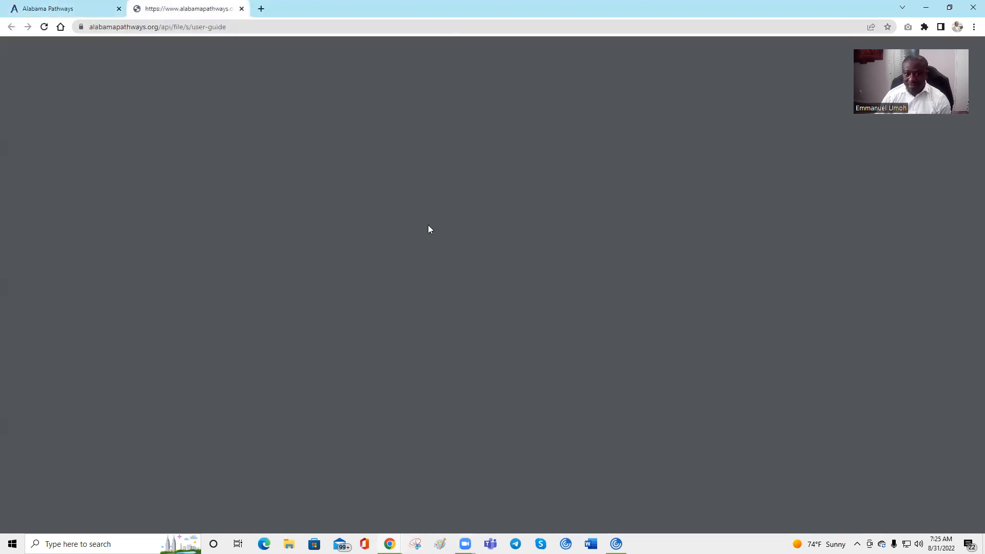
scroll(460, 161, down, 7)
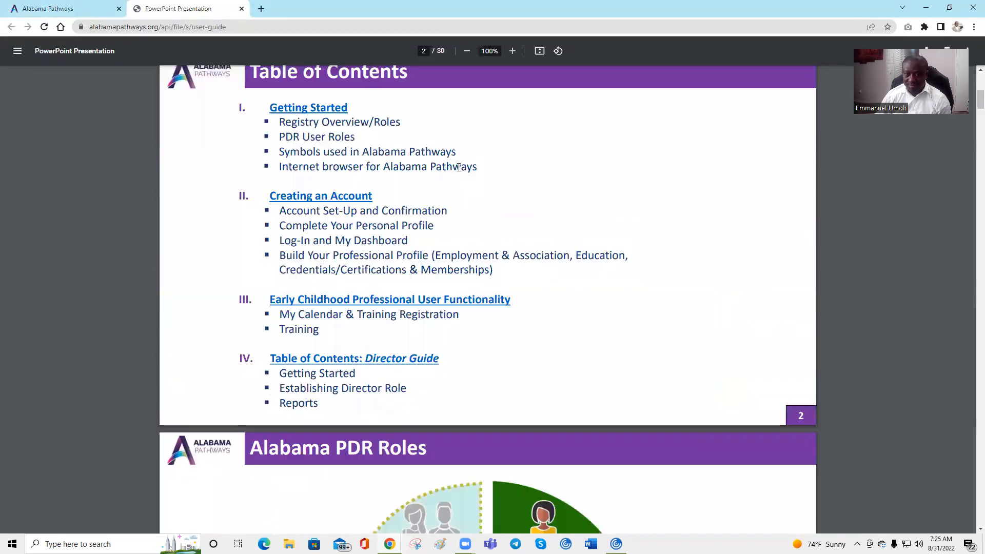
scroll(459, 167, down, 10)
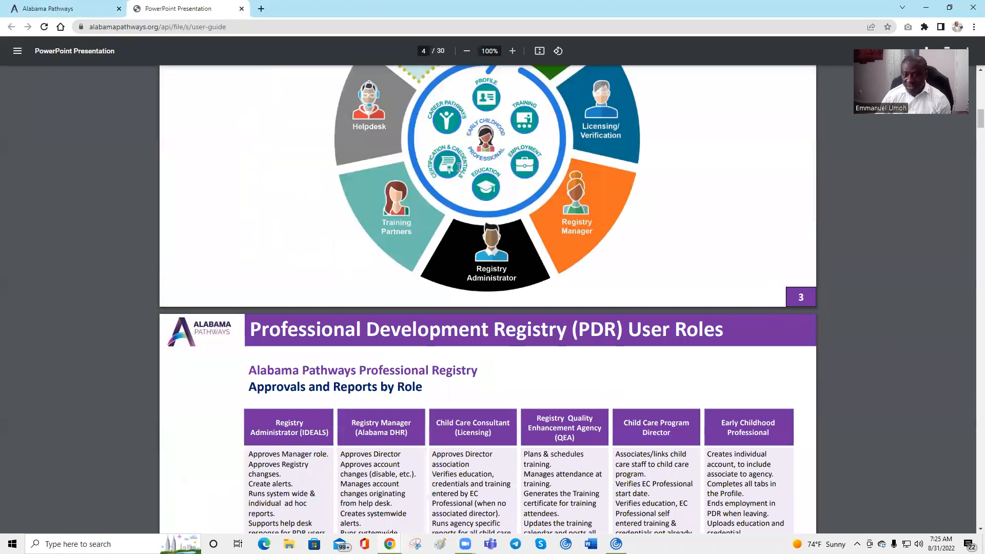
scroll(459, 166, down, 5)
scroll(459, 167, down, 5)
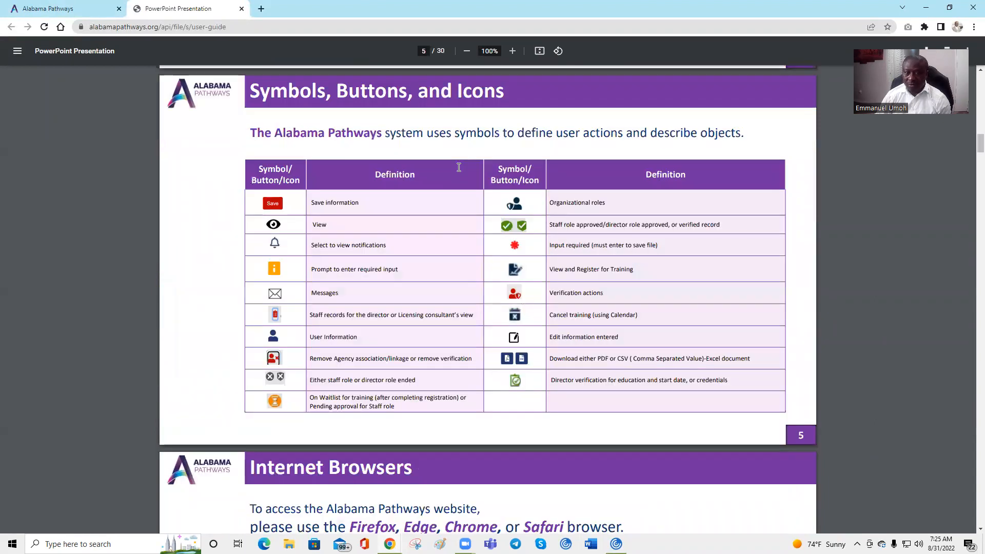
scroll(459, 167, down, 2)
scroll(458, 167, down, 1)
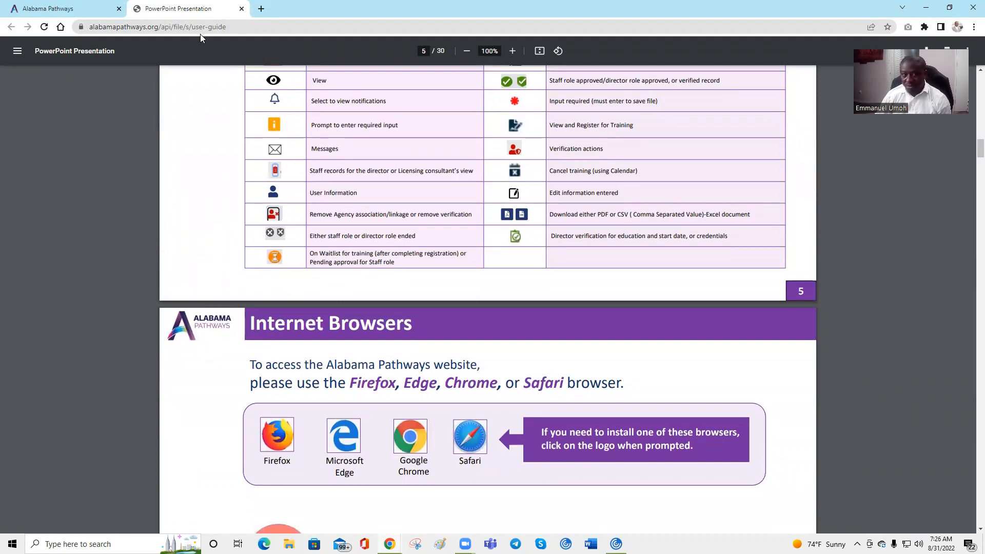
Return to the Alabama Pathways dashboard and view the Employment section of My Profile to examine the employer's status symbols.
click(62, 8)
click(43, 140)
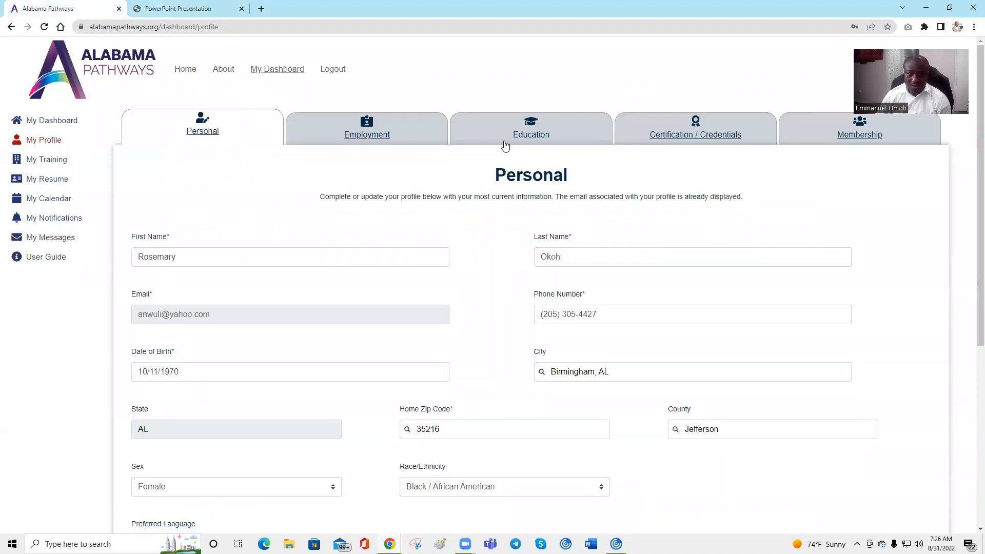
click(403, 139)
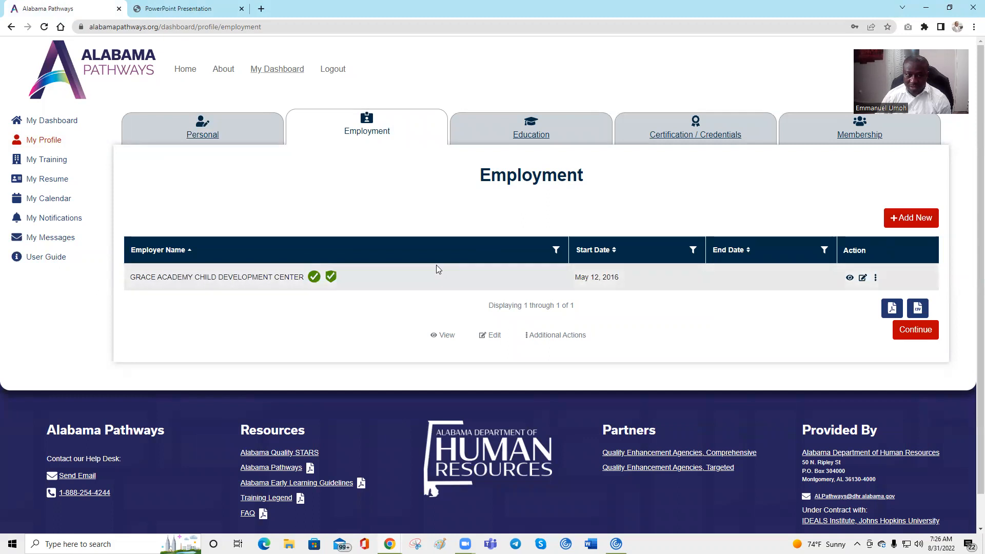
Go back to the User Guide to check the approval symbols' definitions, and skim the profile, calendar, training and Director Guide pages.
click(178, 12)
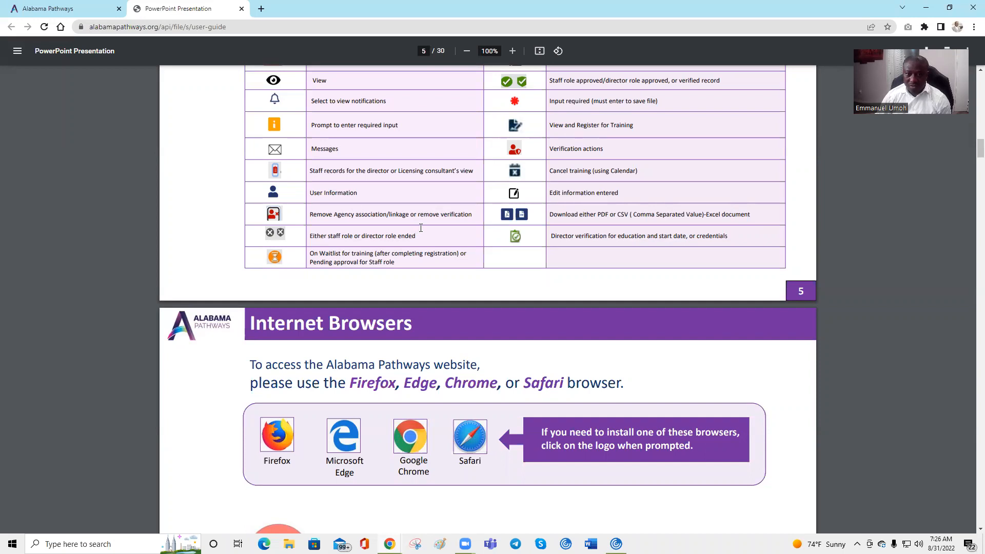
scroll(420, 228, up, 2)
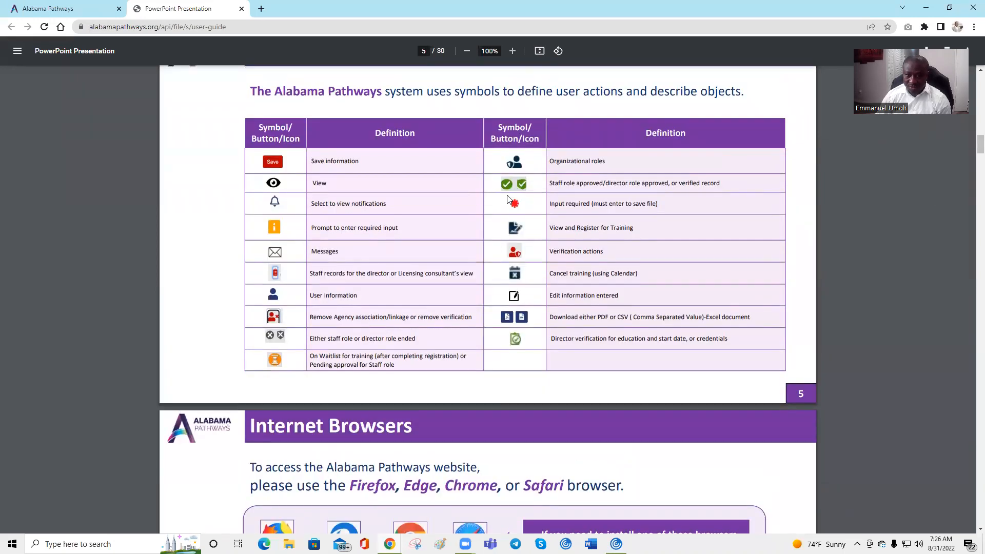
scroll(370, 245, down, 6)
scroll(369, 245, down, 20)
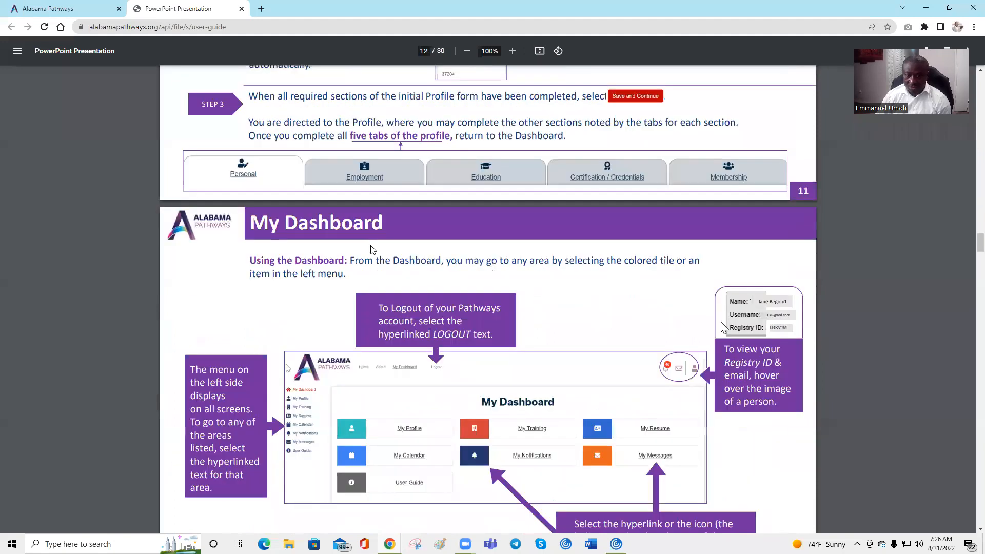
scroll(372, 248, down, 20)
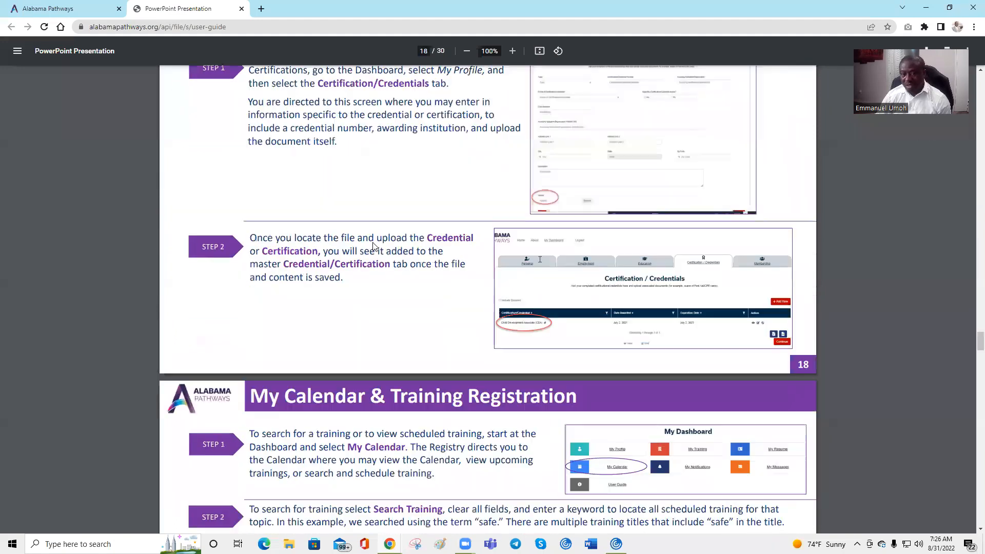
scroll(373, 247, down, 12)
scroll(375, 246, down, 20)
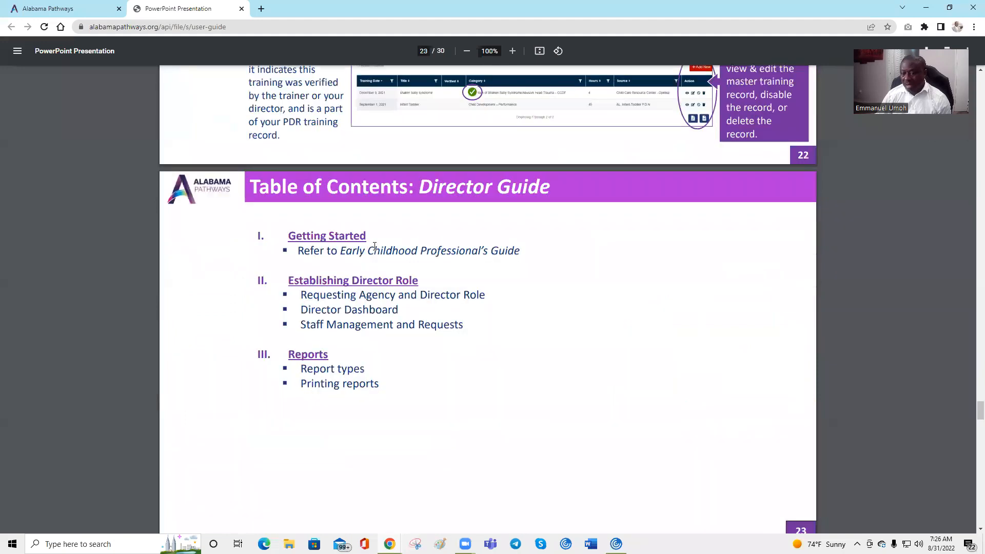
scroll(373, 249, down, 20)
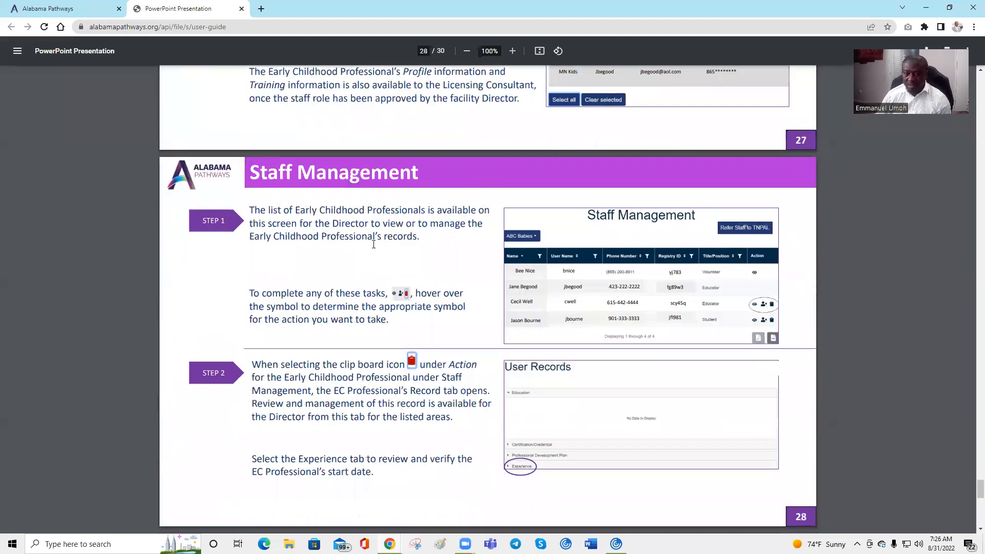
scroll(373, 249, up, 20)
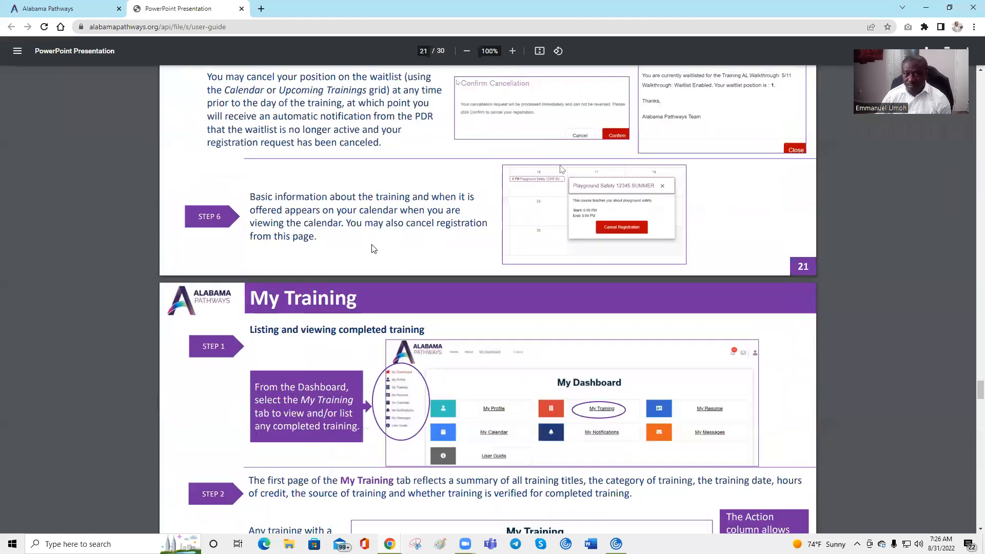
scroll(373, 248, up, 5)
scroll(334, 257, up, 10)
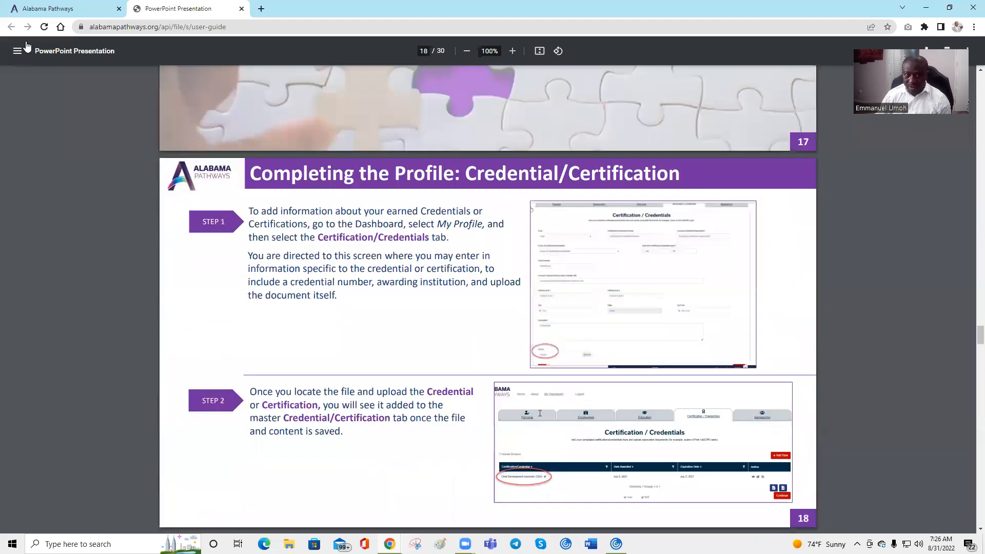
Switch back from the User Guide to the profile's Employment records.
click(63, 11)
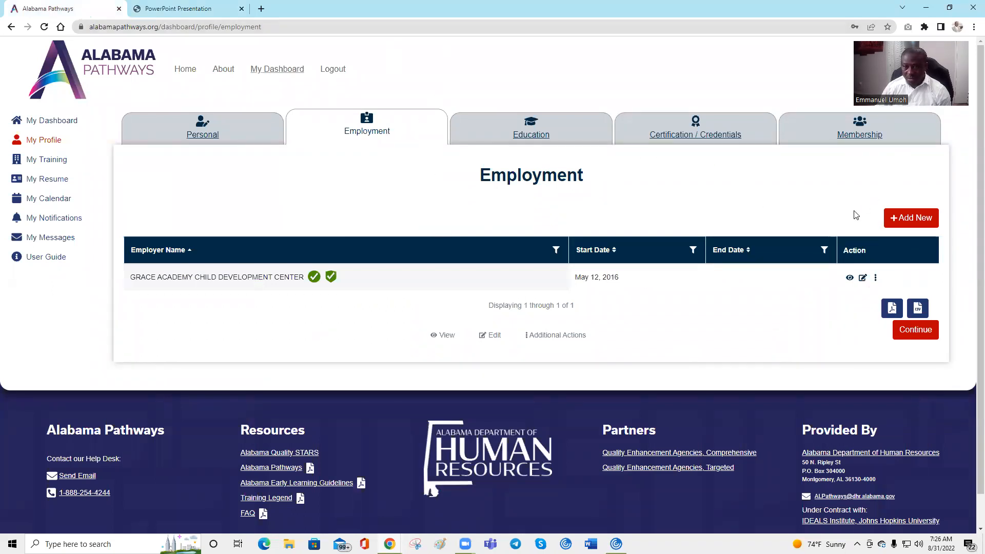
scroll(667, 255, down, 1)
scroll(639, 259, up, 1)
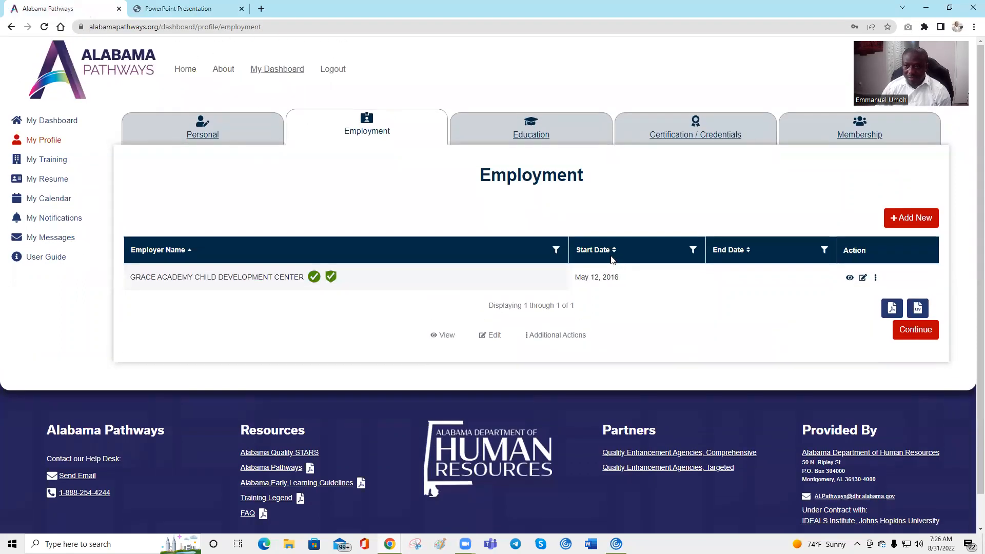